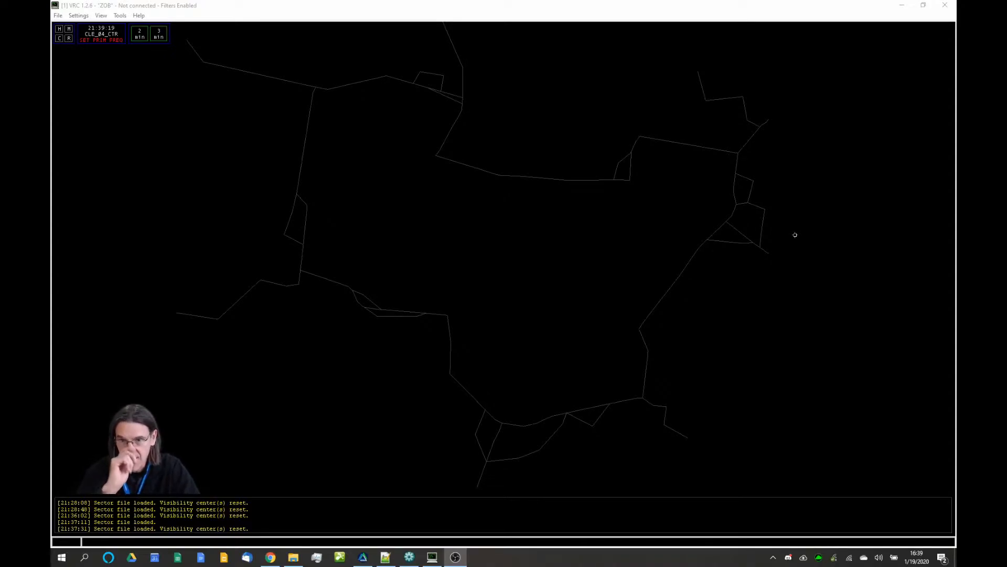
Bring the secondary radar window containing the ellipse over the main display and move it away again.
{"action": "key", "text": "alt+Tab"}
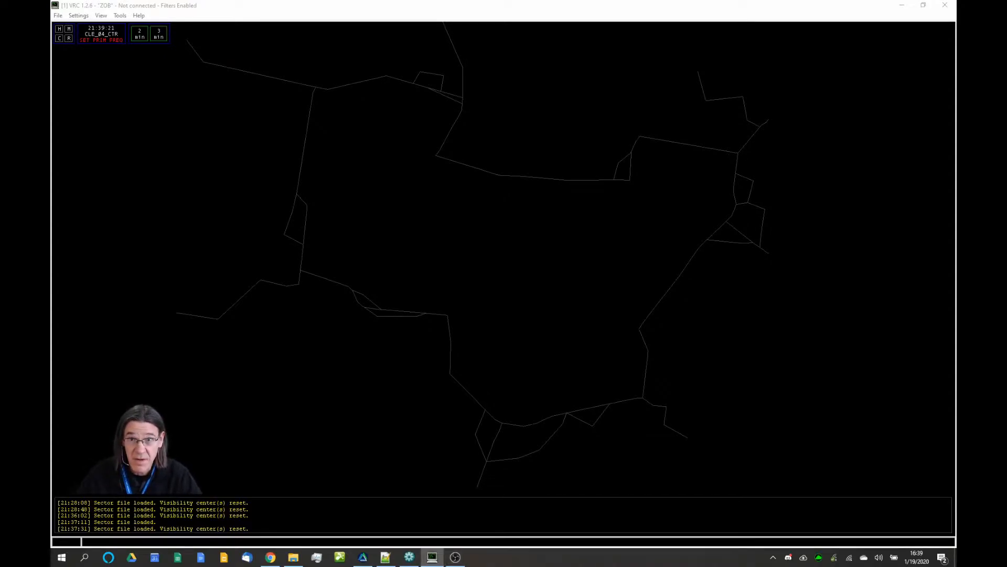
{"action": "left_click_drag", "start_coordinate": [769, 264], "coordinate": [535, 177]}
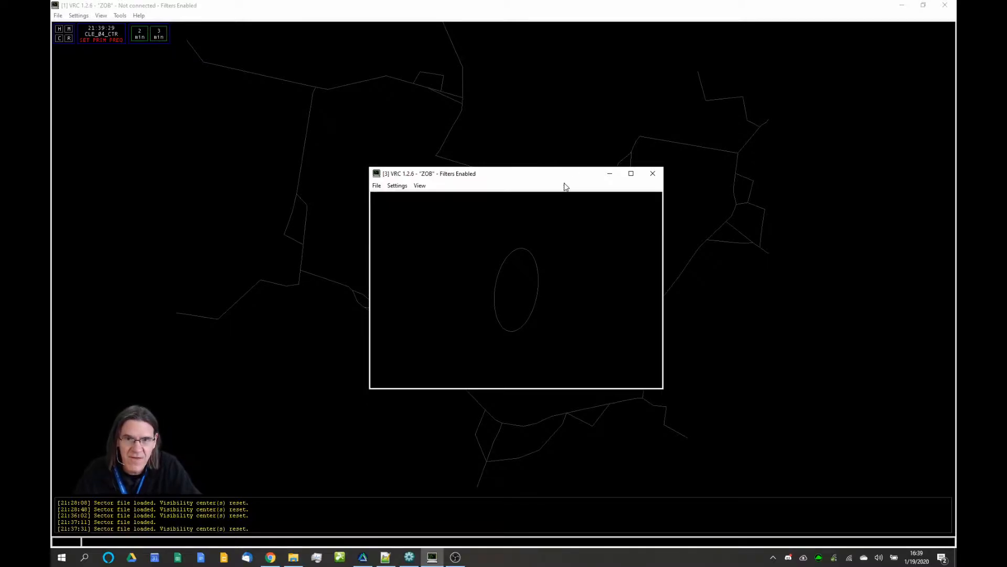
{"action": "left_click_drag", "start_coordinate": [526, 176], "coordinate": [956, 210]}
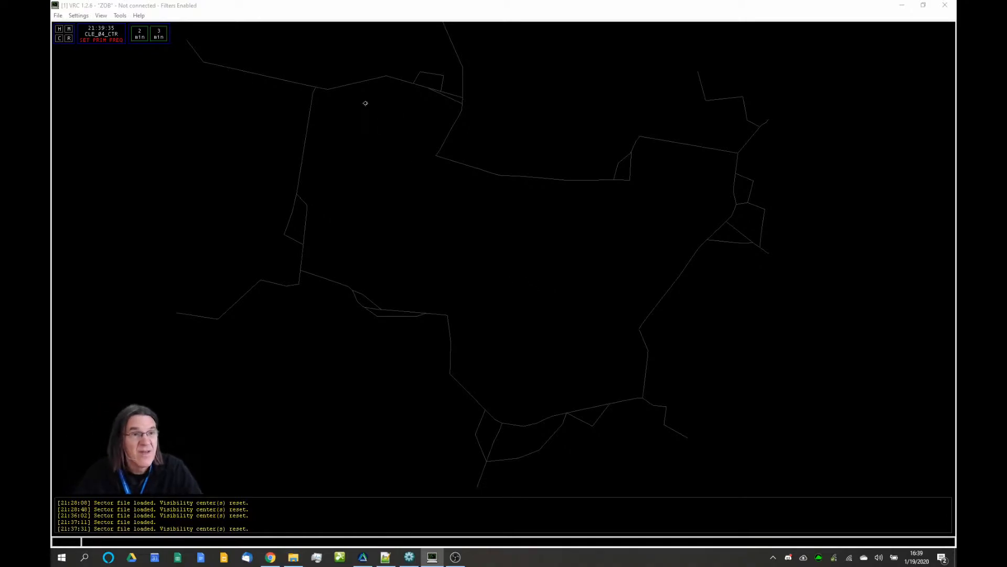
Show the VORs on the radar display and inspect the area around DJB.
{"action": "left_click", "coordinate": [102, 16]}
{"action": "left_click", "coordinate": [118, 165]}
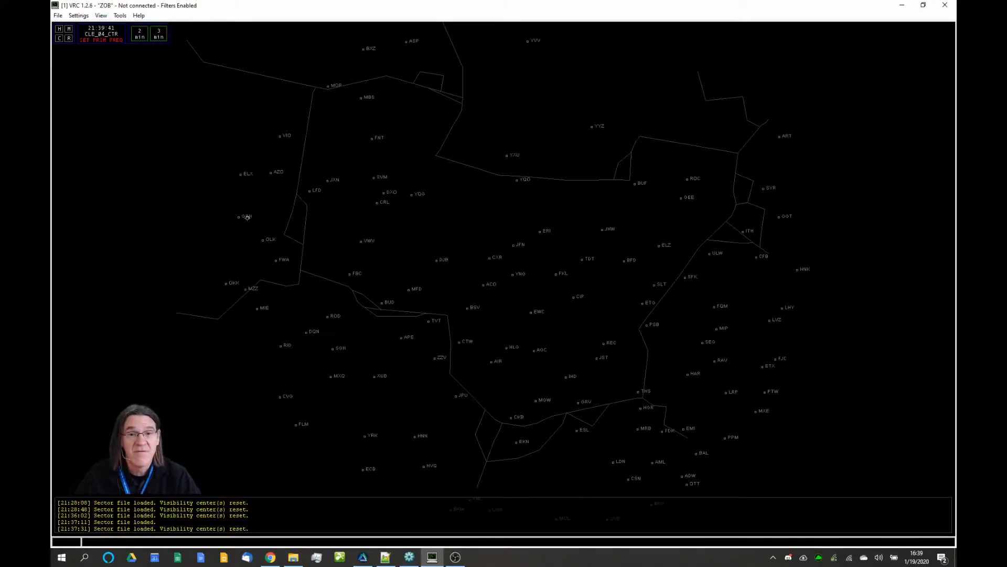
{"action": "scroll", "coordinate": [443, 290], "scroll_direction": "up", "scroll_amount": 5}
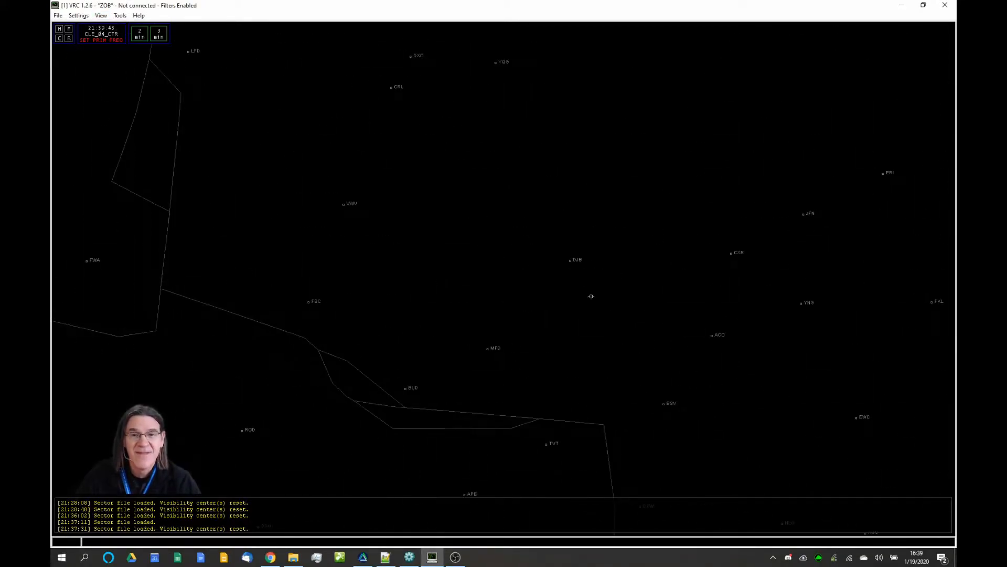
{"action": "scroll", "coordinate": [556, 270], "scroll_direction": "up", "scroll_amount": 2}
{"action": "left_click_drag", "start_coordinate": [626, 250], "coordinate": [535, 310]}
{"action": "scroll", "coordinate": [539, 312], "scroll_direction": "up", "scroll_amount": 2}
{"action": "scroll", "coordinate": [489, 247], "scroll_direction": "down", "scroll_amount": 8}
{"action": "scroll", "coordinate": [504, 282], "scroll_direction": "up", "scroll_amount": 1}
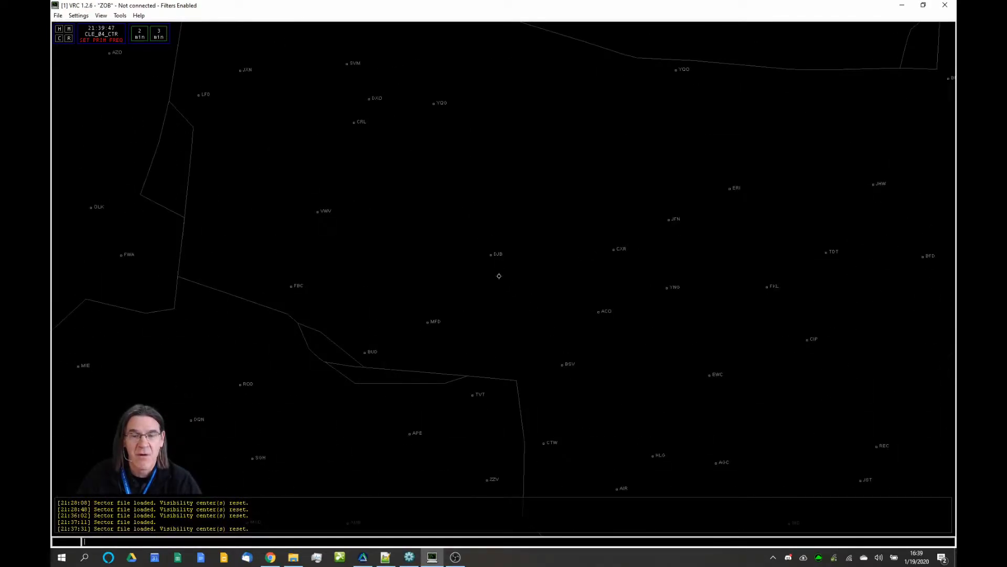
{"action": "scroll", "coordinate": [580, 297], "scroll_direction": "down", "scroll_amount": 2}
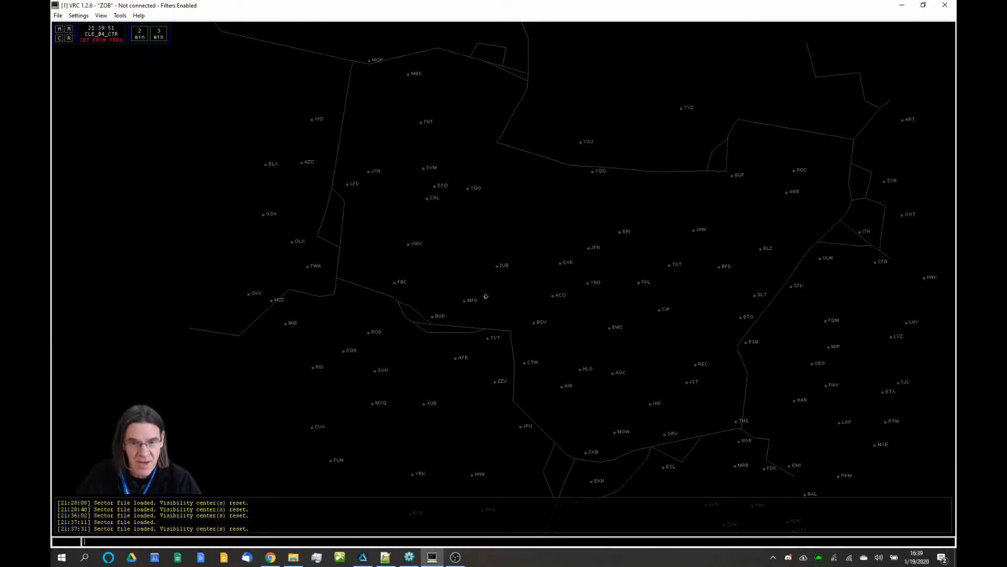
Show the high airways on the radar display and inspect the routes converging at DJB.
{"action": "left_click", "coordinate": [97, 16]}
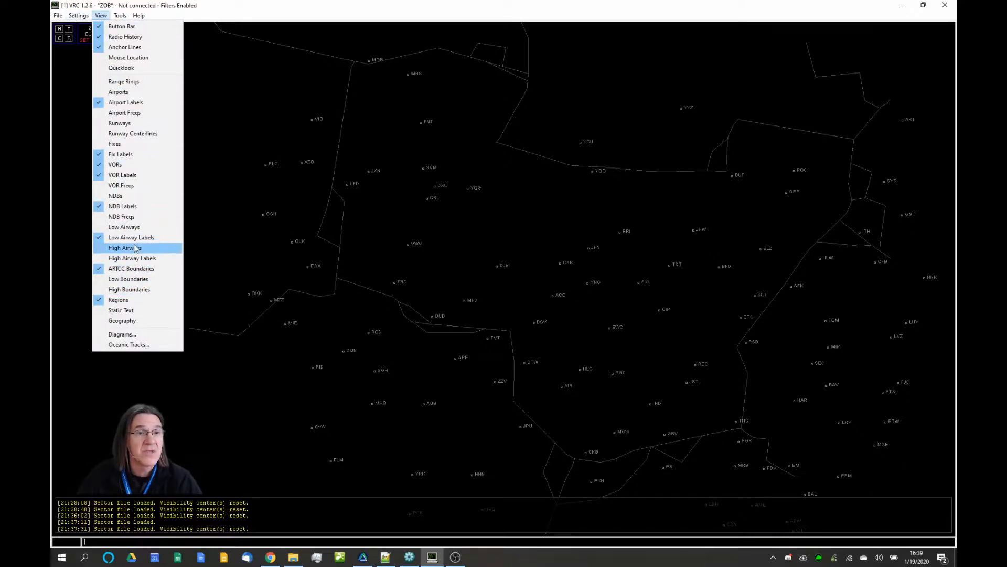
{"action": "left_click", "coordinate": [172, 249]}
{"action": "scroll", "coordinate": [493, 314], "scroll_direction": "up", "scroll_amount": 8}
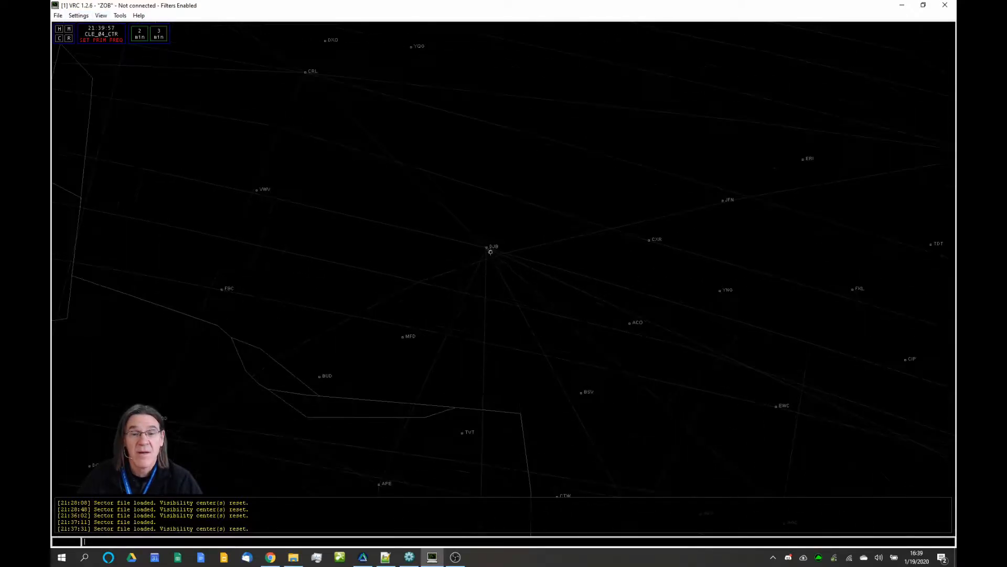
{"action": "scroll", "coordinate": [497, 309], "scroll_direction": "up", "scroll_amount": 6}
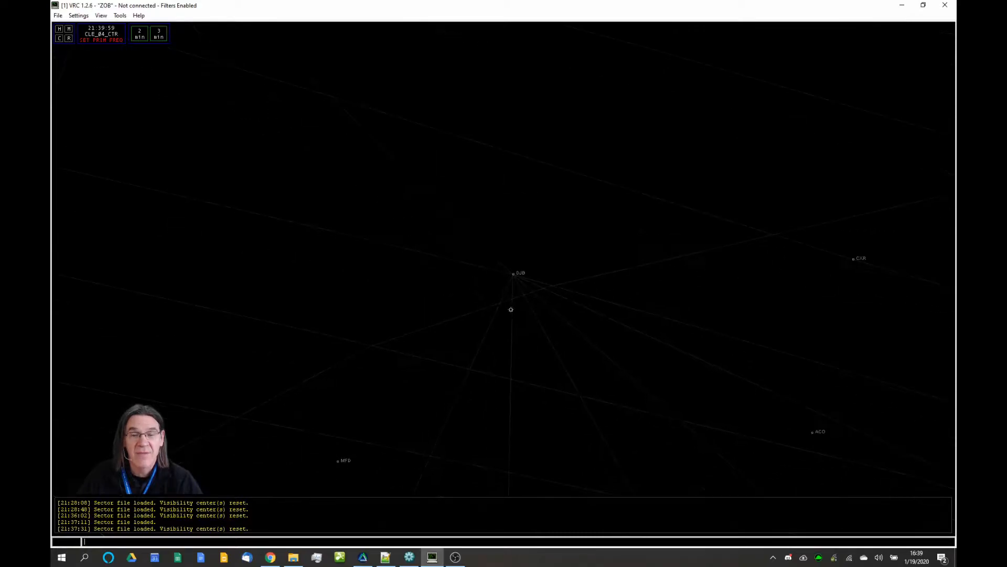
{"action": "scroll", "coordinate": [474, 290], "scroll_direction": "up", "scroll_amount": 4}
{"action": "left_click_drag", "start_coordinate": [542, 286], "coordinate": [429, 311]}
{"action": "scroll", "coordinate": [562, 275], "scroll_direction": "up", "scroll_amount": 5}
{"action": "scroll", "coordinate": [490, 295], "scroll_direction": "down", "scroll_amount": 5}
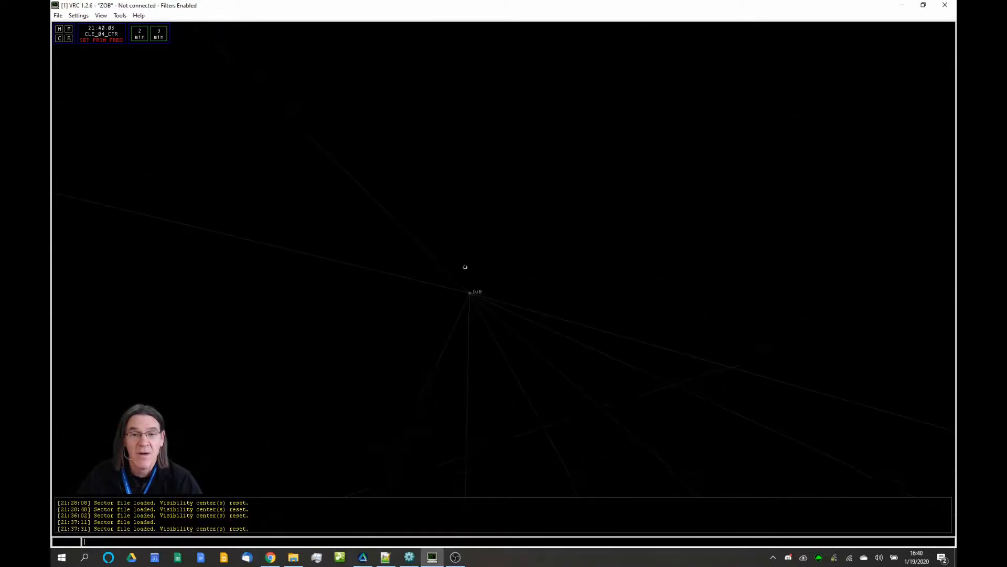
{"action": "scroll", "coordinate": [513, 326], "scroll_direction": "down", "scroll_amount": 3}
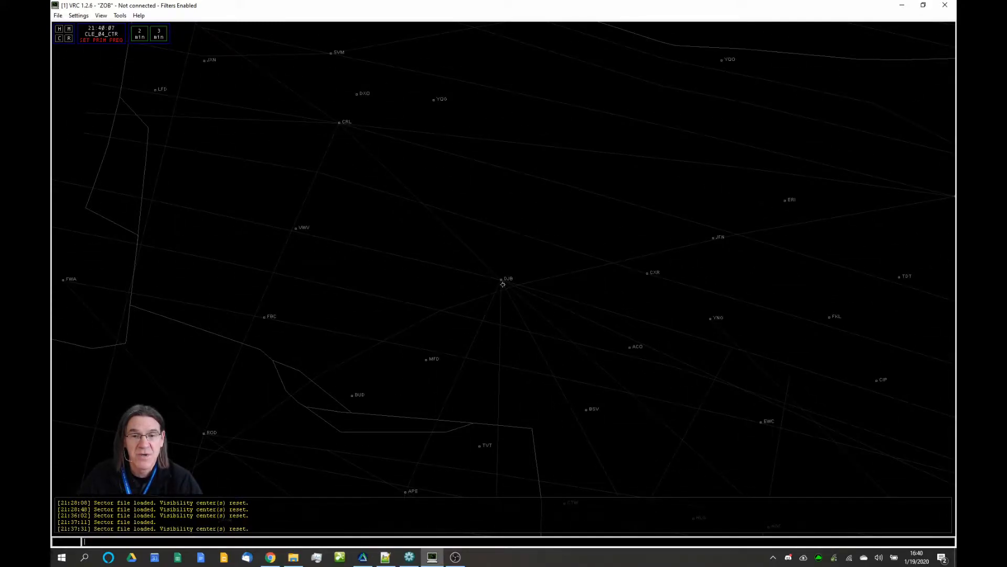
Examine how the high airways run between the VORs, from CRL across to JHW and over the whole ZOB sector.
{"action": "scroll", "coordinate": [472, 231], "scroll_direction": "up", "scroll_amount": 5}
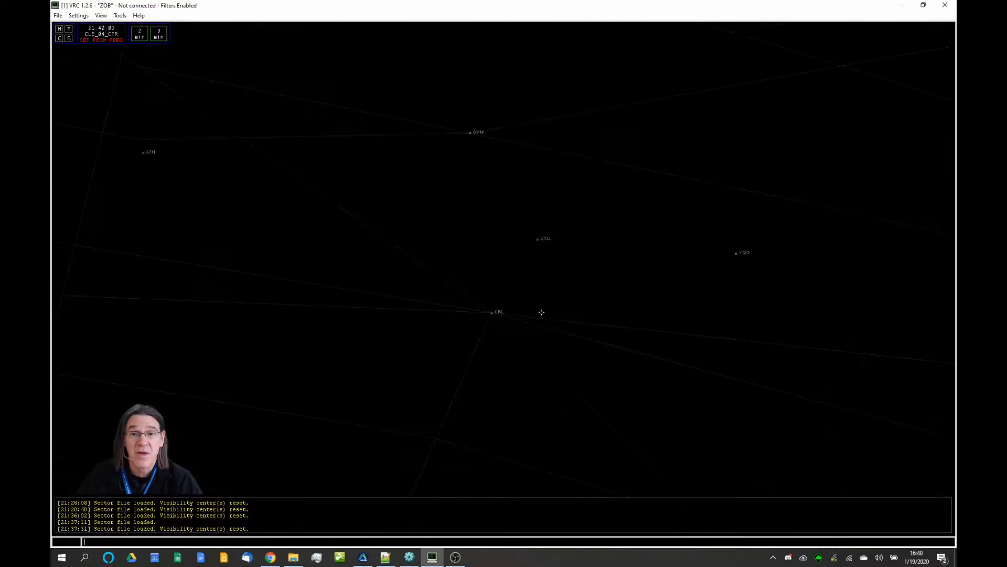
{"action": "left_click_drag", "start_coordinate": [437, 178], "coordinate": [429, 287]}
{"action": "scroll", "coordinate": [463, 240], "scroll_direction": "up", "scroll_amount": 4}
{"action": "scroll", "coordinate": [470, 222], "scroll_direction": "down", "scroll_amount": 6}
{"action": "scroll", "coordinate": [472, 239], "scroll_direction": "down", "scroll_amount": 6}
{"action": "left_click_drag", "start_coordinate": [569, 294], "coordinate": [217, 152]}
{"action": "left_click_drag", "start_coordinate": [571, 329], "coordinate": [416, 257]}
{"action": "left_click_drag", "start_coordinate": [580, 311], "coordinate": [603, 267]}
{"action": "scroll", "coordinate": [603, 267], "scroll_direction": "up", "scroll_amount": 4}
{"action": "left_click_drag", "start_coordinate": [701, 184], "coordinate": [536, 435]}
{"action": "scroll", "coordinate": [546, 286], "scroll_direction": "up", "scroll_amount": 1}
{"action": "scroll", "coordinate": [488, 301], "scroll_direction": "down", "scroll_amount": 4}
{"action": "scroll", "coordinate": [526, 299], "scroll_direction": "up", "scroll_amount": 4}
{"action": "left_click_drag", "start_coordinate": [526, 299], "coordinate": [894, 439]}
{"action": "left_click_drag", "start_coordinate": [532, 219], "coordinate": [649, 215]}
{"action": "scroll", "coordinate": [537, 263], "scroll_direction": "down", "scroll_amount": 4}
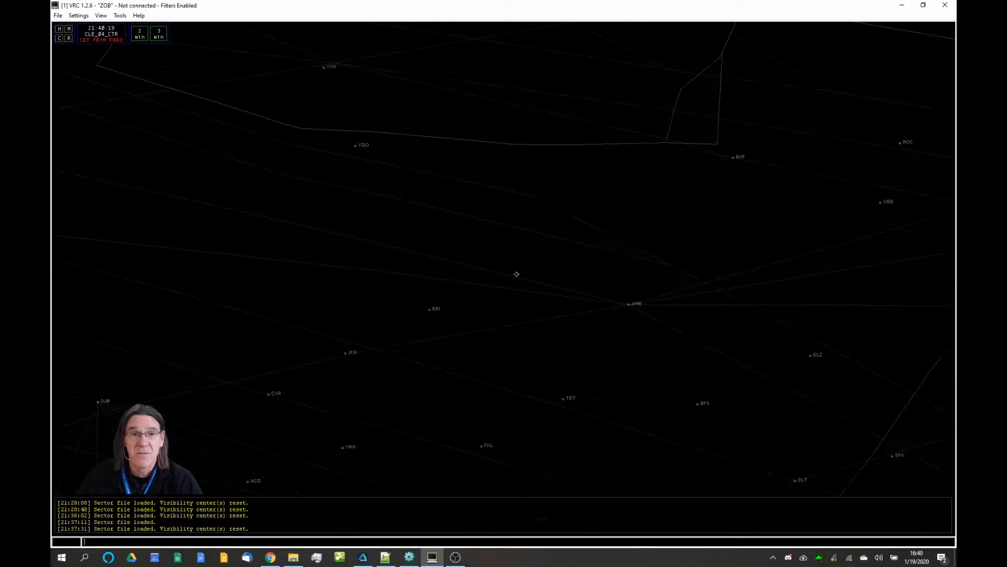
{"action": "scroll", "coordinate": [477, 303], "scroll_direction": "down", "scroll_amount": 2}
{"action": "left_click_drag", "start_coordinate": [477, 303], "coordinate": [522, 313]}
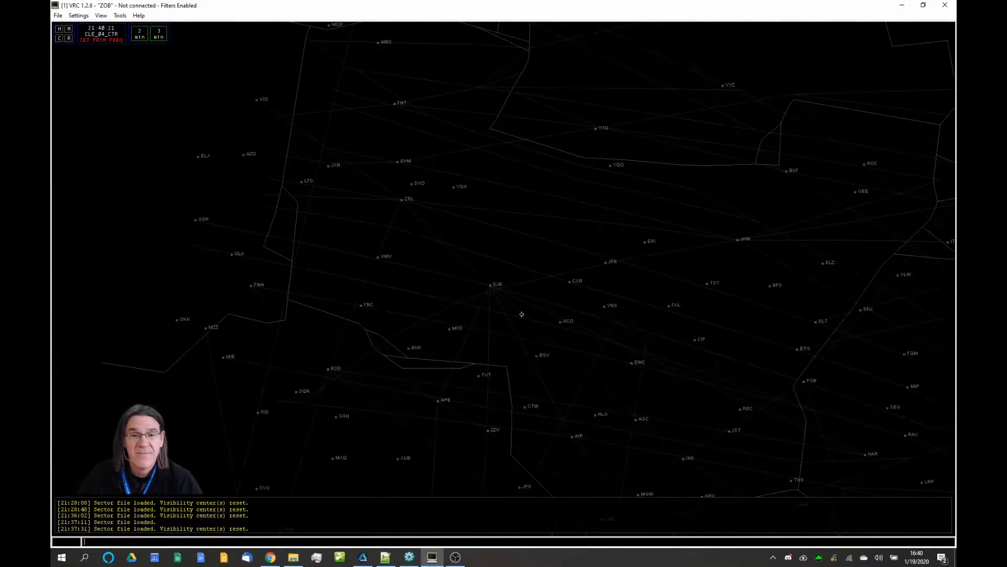
{"action": "left_click_drag", "start_coordinate": [533, 383], "coordinate": [480, 330]}
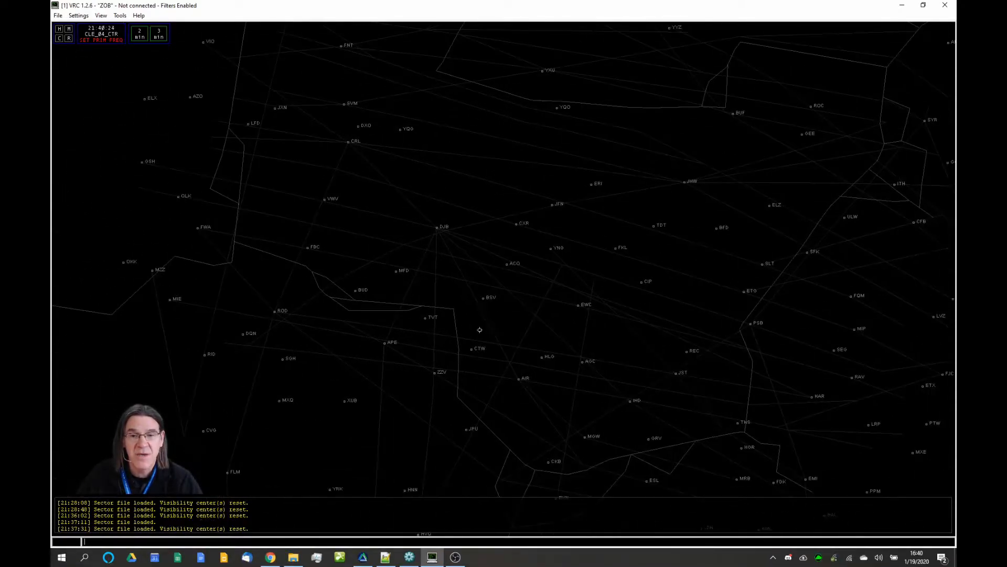
Hide the VOR labels on the radar display while keeping the VOR symbols shown.
{"action": "left_click", "coordinate": [79, 15]}
{"action": "mouse_move", "coordinate": [101, 15]}
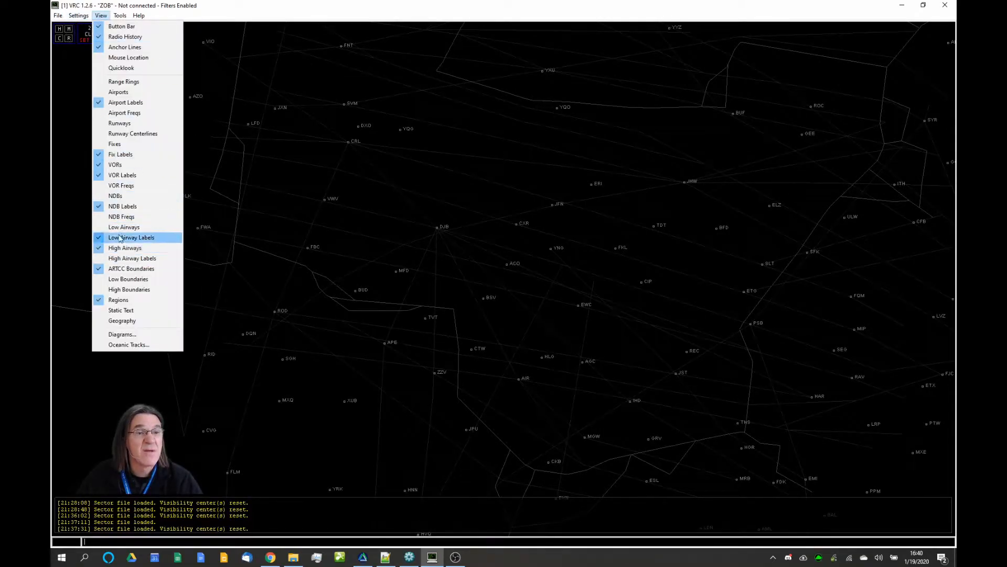
{"action": "left_click", "coordinate": [118, 175]}
{"action": "scroll", "coordinate": [465, 286], "scroll_direction": "up", "scroll_amount": 3}
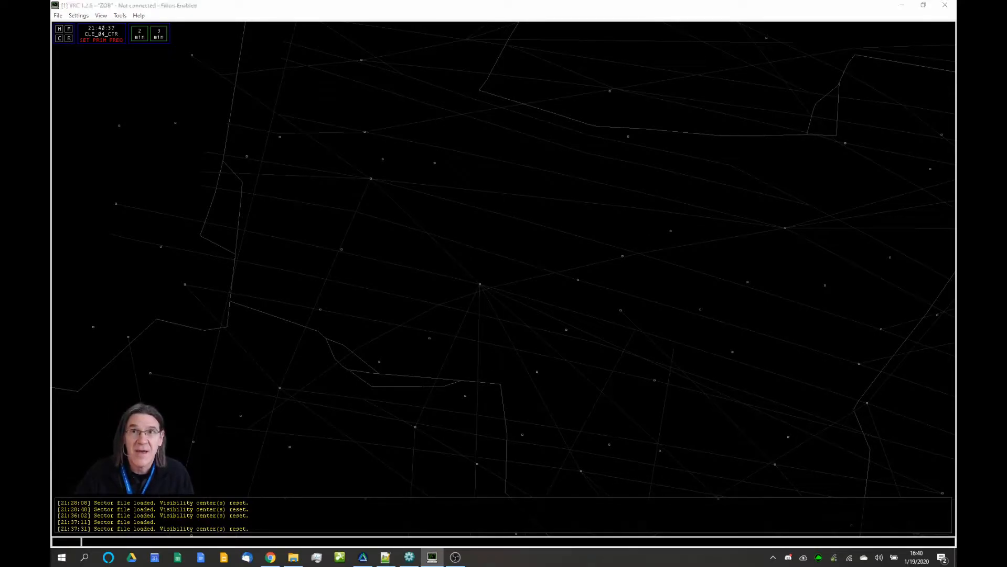
Bring the secondary radar window containing the ellipse over the main display and close it.
{"action": "left_click_drag", "start_coordinate": [659, 360], "coordinate": [546, 126]}
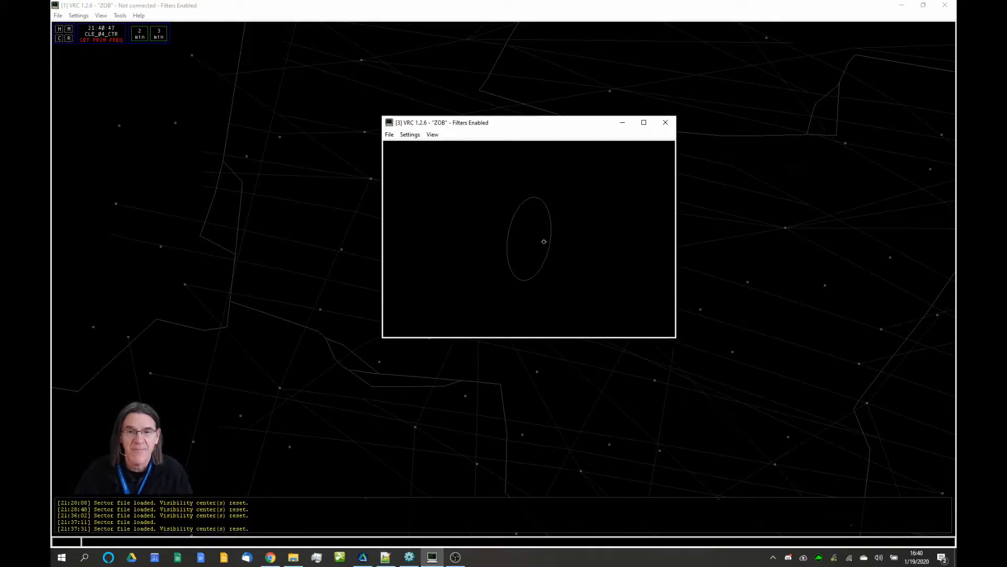
{"action": "left_click_drag", "start_coordinate": [583, 131], "coordinate": [550, 137]}
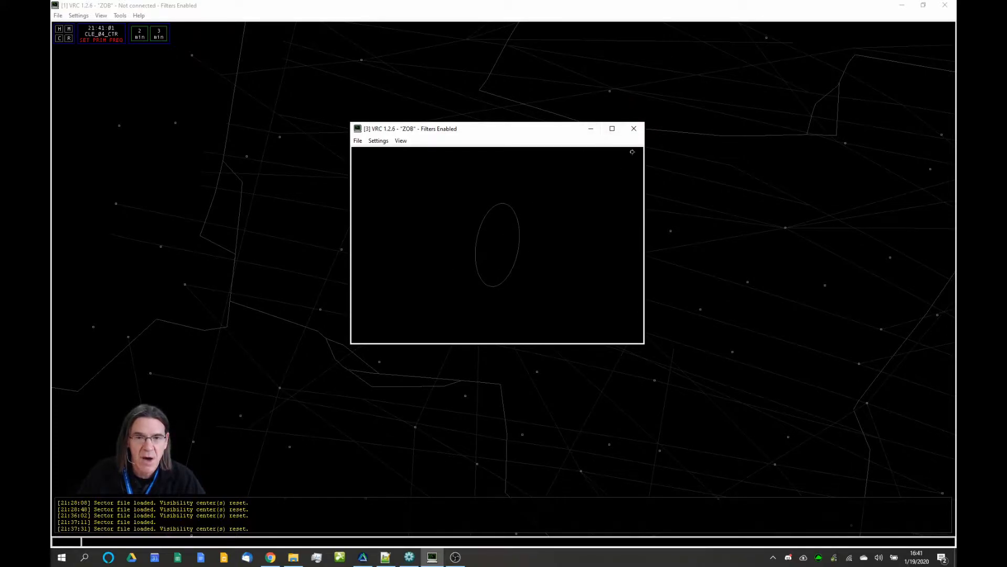
{"action": "left_click", "coordinate": [633, 129]}
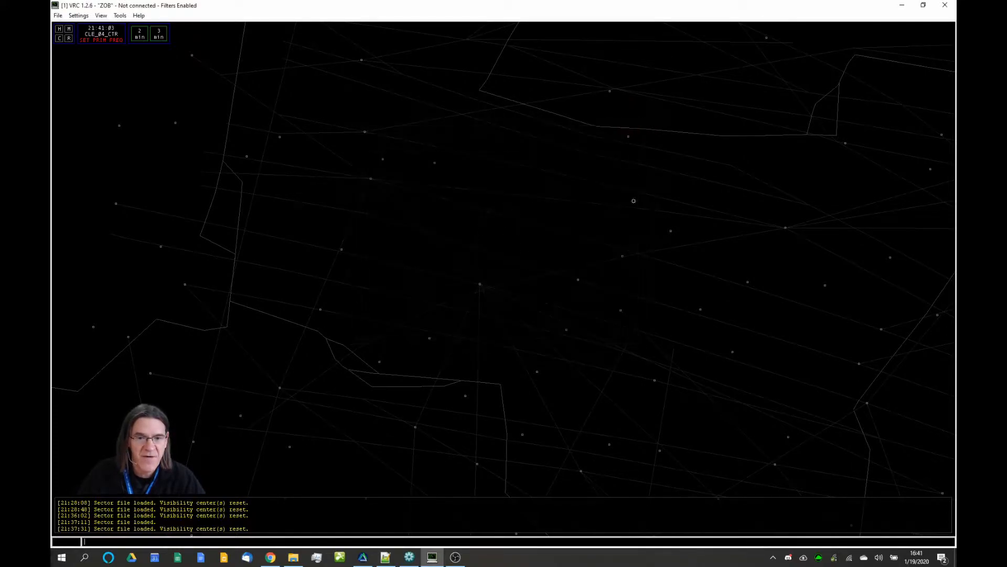
Switch to IvAcBuilder, view its set of drawing tools over the radar display, and minimize it.
{"action": "left_click", "coordinate": [409, 557]}
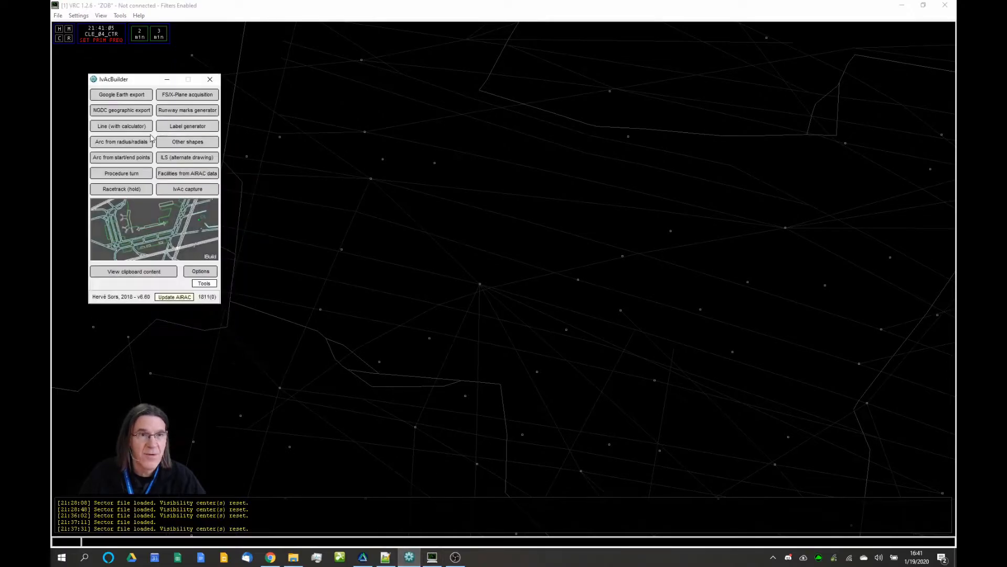
{"action": "left_click_drag", "start_coordinate": [141, 84], "coordinate": [348, 119]}
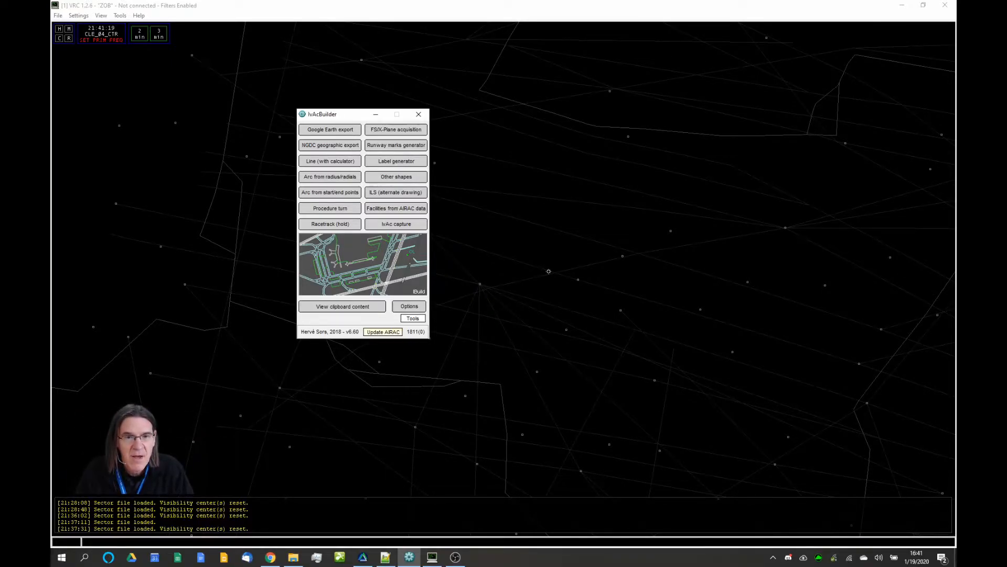
{"action": "left_click", "coordinate": [409, 557]}
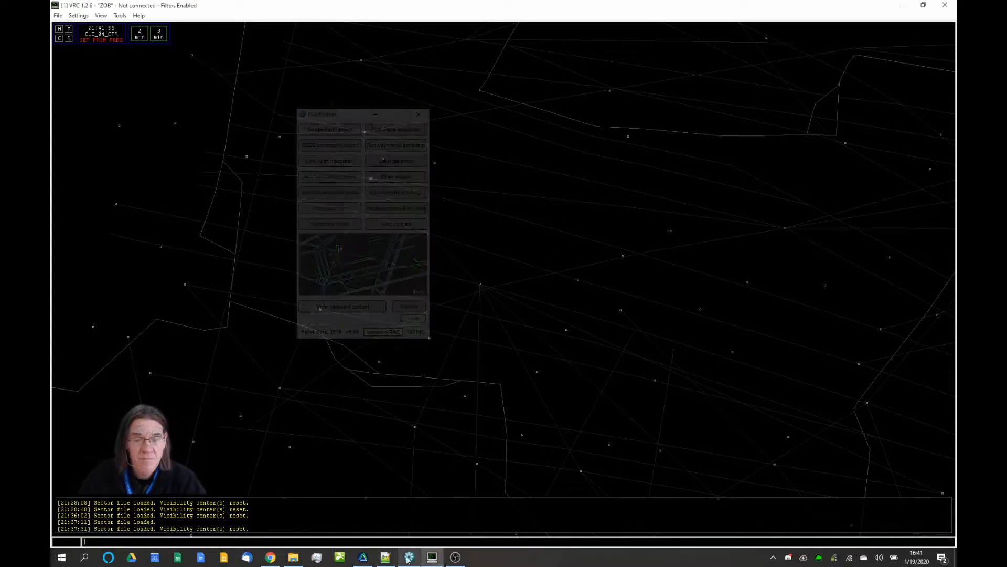
Switch to Notepad++ and review the define, INFO and VOR sections of the ZOB V1911-R1a.sct2 sector file.
{"action": "mouse_move", "coordinate": [388, 560]}
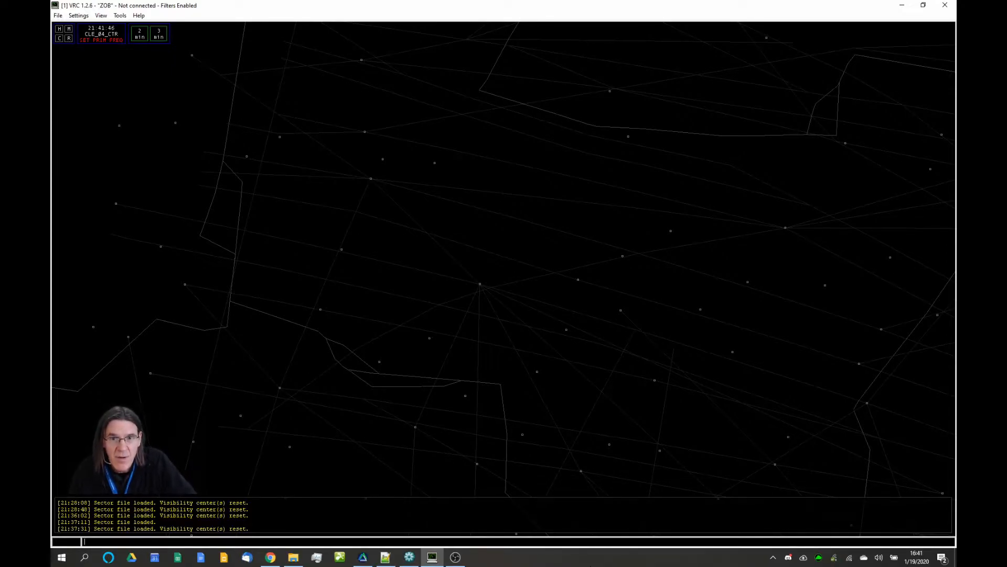
{"action": "left_click", "coordinate": [386, 557]}
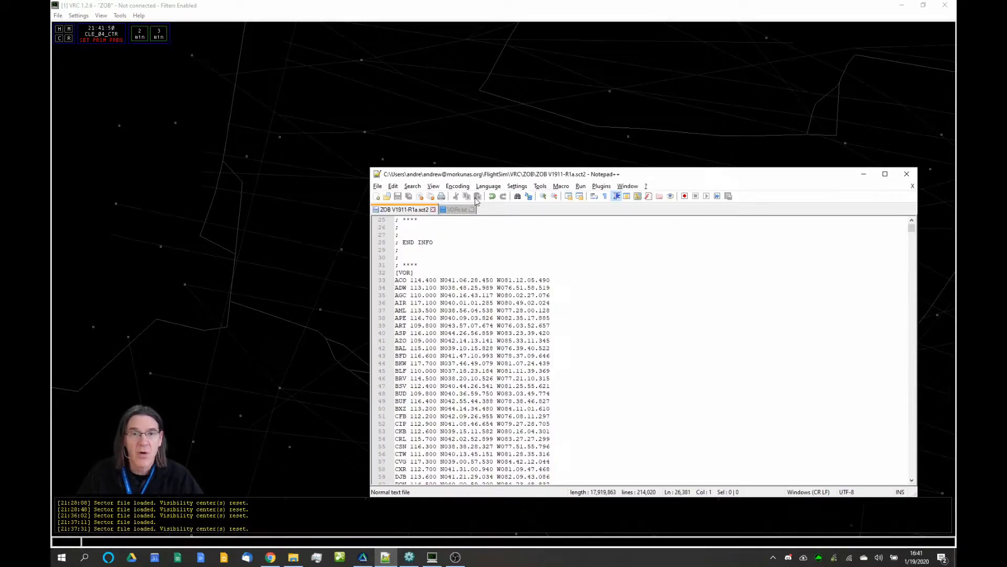
{"action": "scroll", "coordinate": [648, 328], "scroll_direction": "up", "scroll_amount": 3}
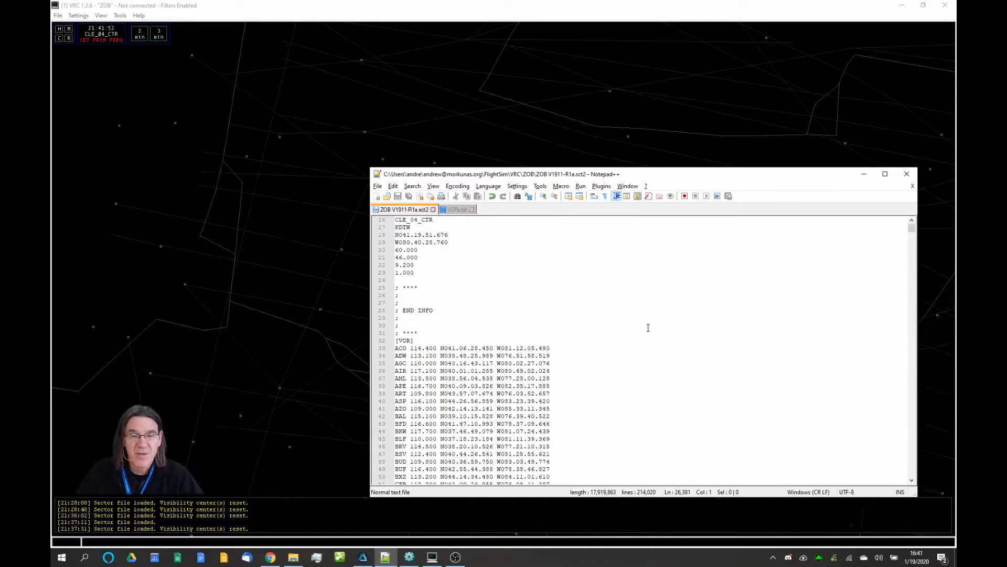
{"action": "left_click_drag", "start_coordinate": [698, 181], "coordinate": [681, 103]}
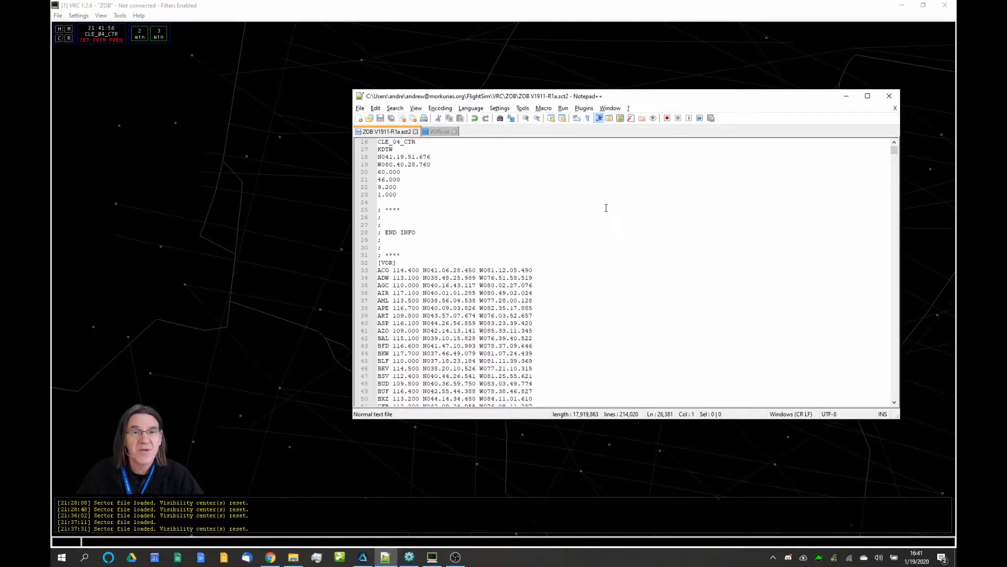
{"action": "scroll", "coordinate": [581, 255], "scroll_direction": "up", "scroll_amount": 5}
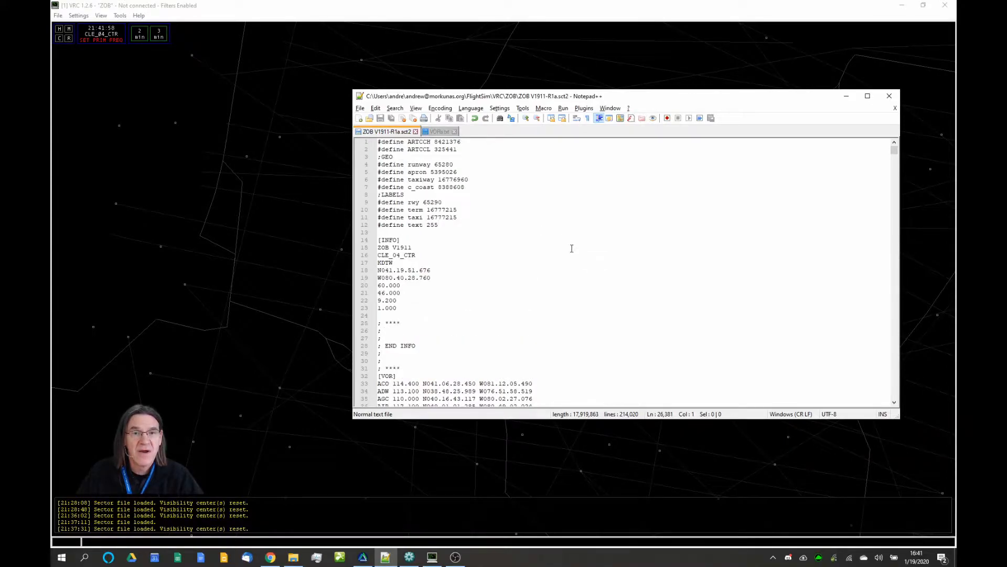
{"action": "scroll", "coordinate": [572, 248], "scroll_direction": "down", "scroll_amount": 6}
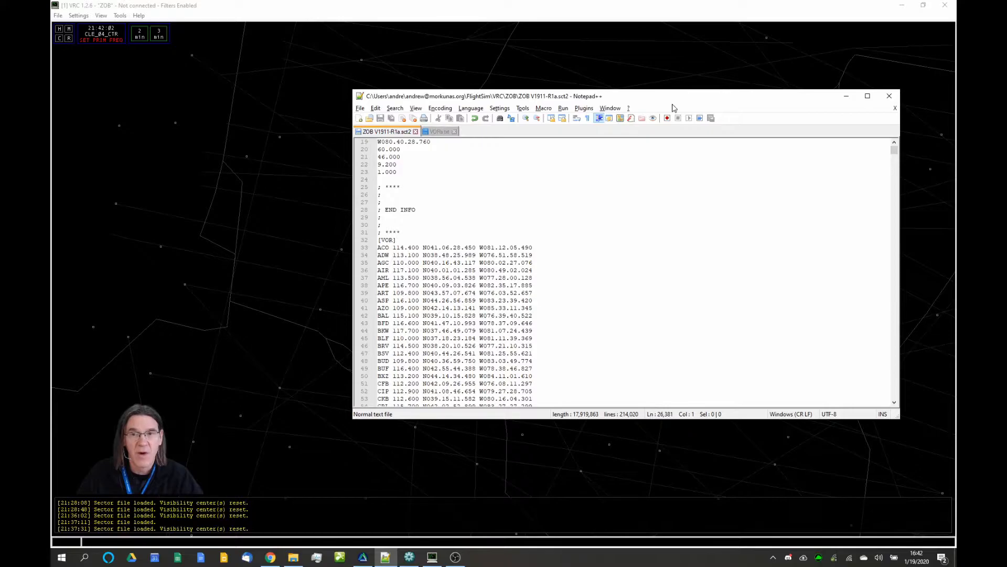
{"action": "scroll", "coordinate": [611, 250], "scroll_direction": "down", "scroll_amount": 4}
{"action": "left_click_drag", "start_coordinate": [642, 100], "coordinate": [835, 119]}
Switch to VRC and locate the DJB VOR on the radar display with the command .find djb.
{"action": "left_click", "coordinate": [540, 294]}
{"action": "scroll", "coordinate": [543, 300], "scroll_direction": "up", "scroll_amount": 5}
{"action": "left_click_drag", "start_coordinate": [601, 299], "coordinate": [536, 202]}
{"action": "type", "text": "nd djb"}
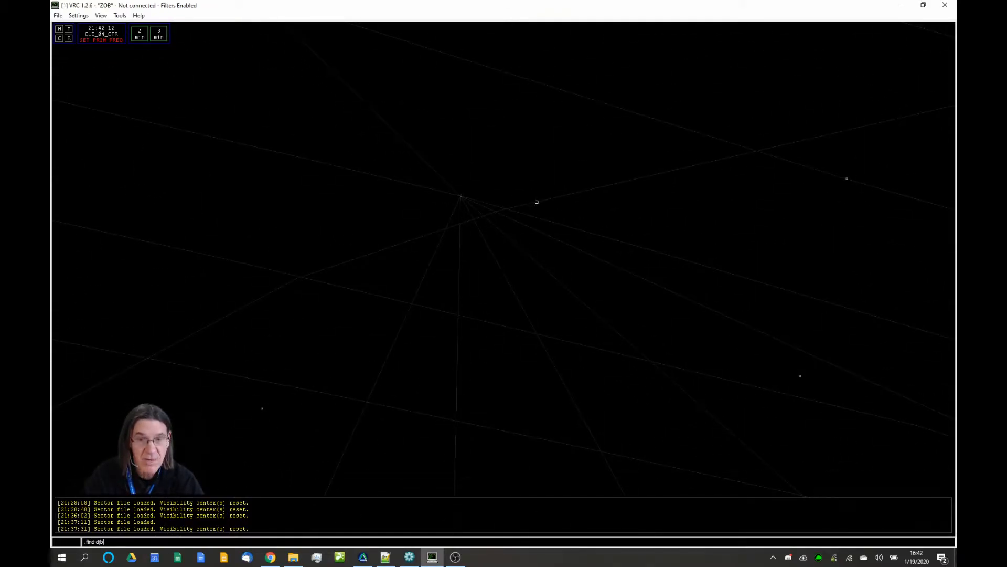
{"action": "key", "text": "Return"}
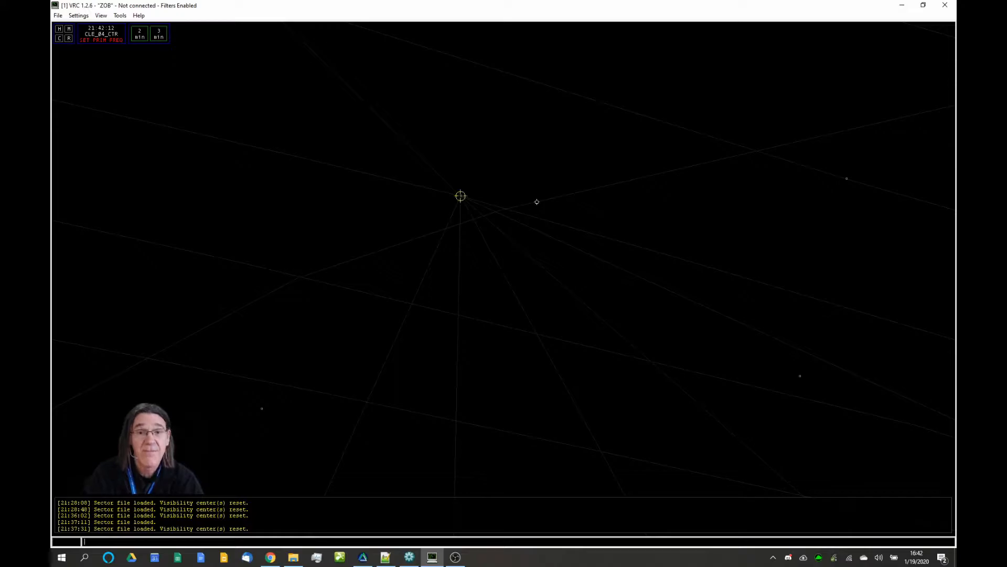
{"action": "left_click_drag", "start_coordinate": [537, 202], "coordinate": [583, 244]}
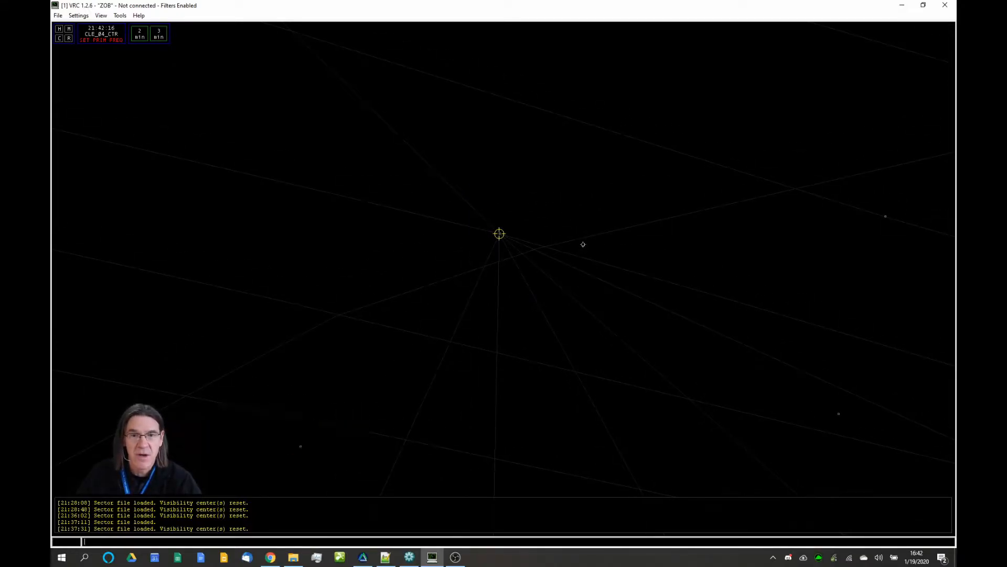
Switch to Notepad++ and highlight the DJB entry in the VOR section of the sector file.
{"action": "key", "text": "alt+Tab"}
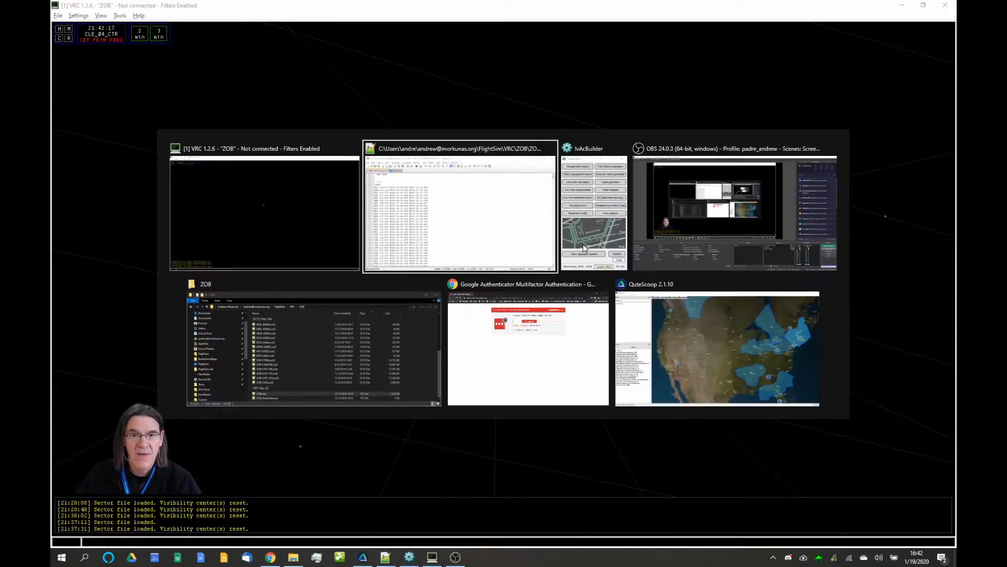
{"action": "left_click", "coordinate": [507, 233]}
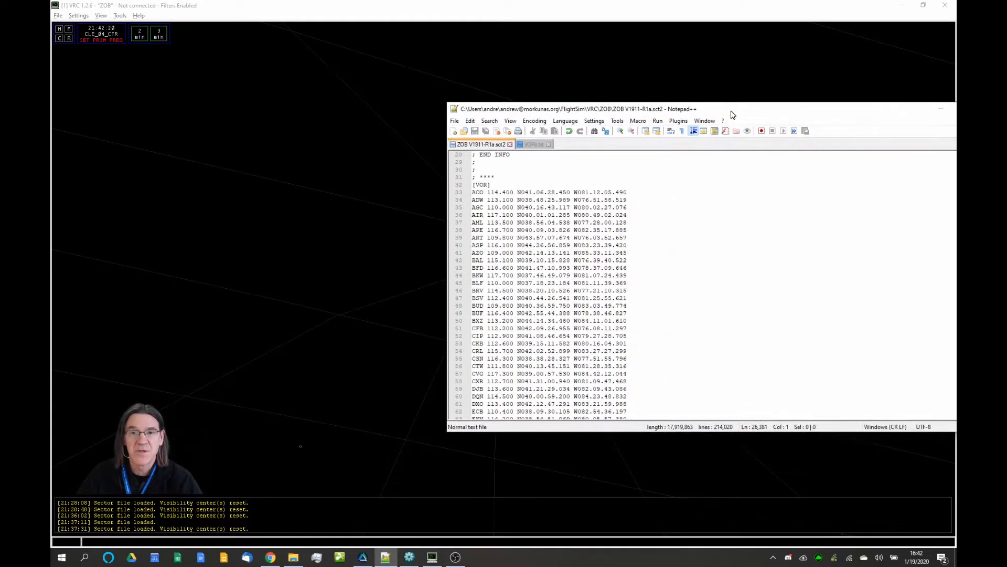
{"action": "left_click", "coordinate": [638, 321]}
{"action": "right_click", "coordinate": [637, 253]}
{"action": "left_click_drag", "start_coordinate": [578, 352], "coordinate": [579, 342]}
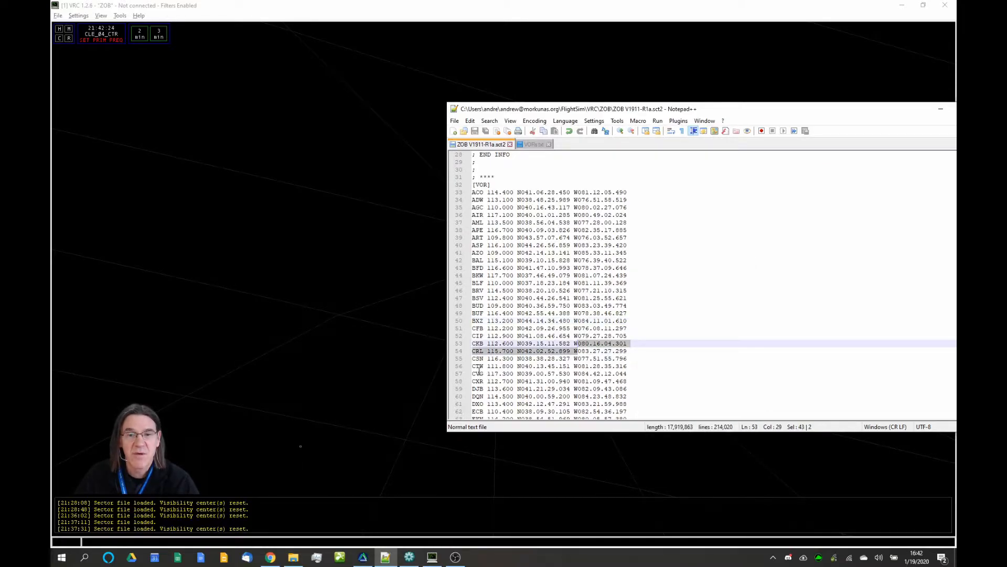
{"action": "left_click_drag", "start_coordinate": [472, 389], "coordinate": [629, 388]}
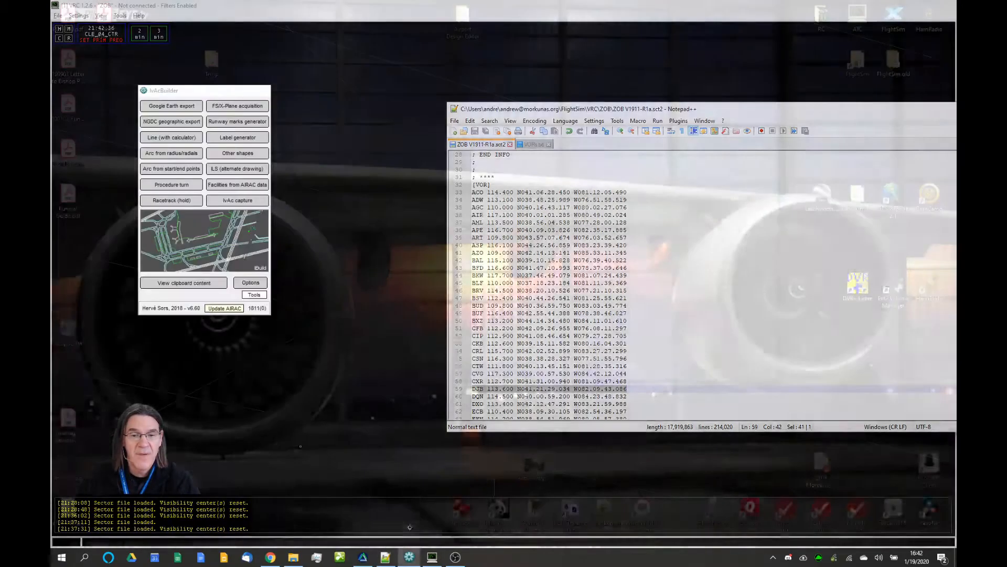
Switch to IvAcBuilder, open the Other shapes tool and choose Ellipse as the shape.
{"action": "left_click", "coordinate": [412, 507]}
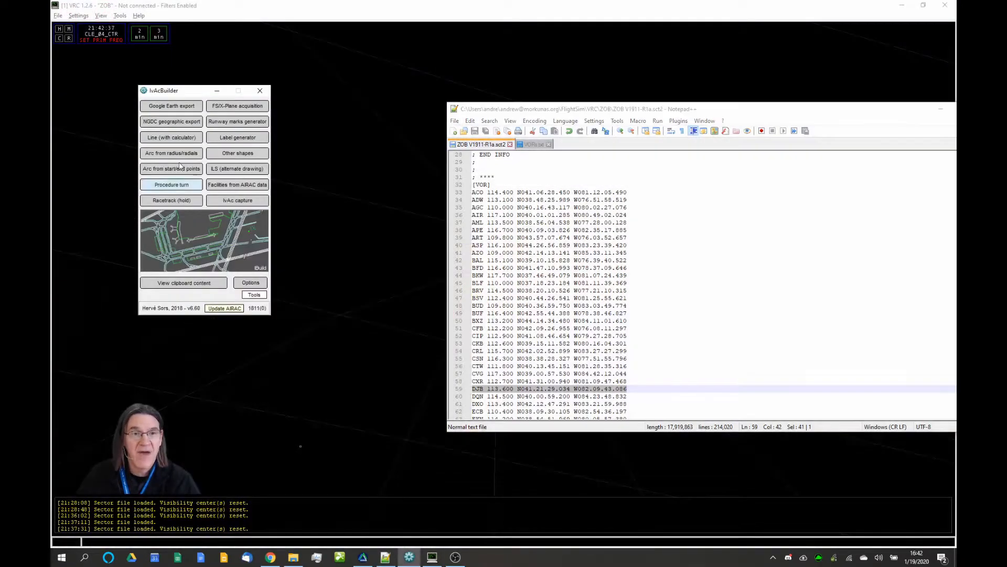
{"action": "left_click", "coordinate": [243, 156]}
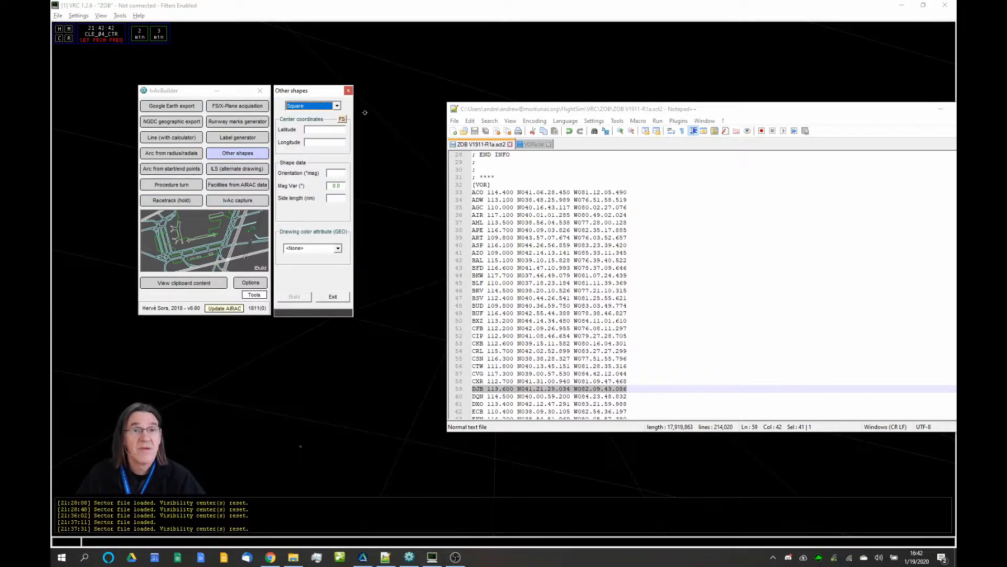
{"action": "left_click", "coordinate": [337, 106]}
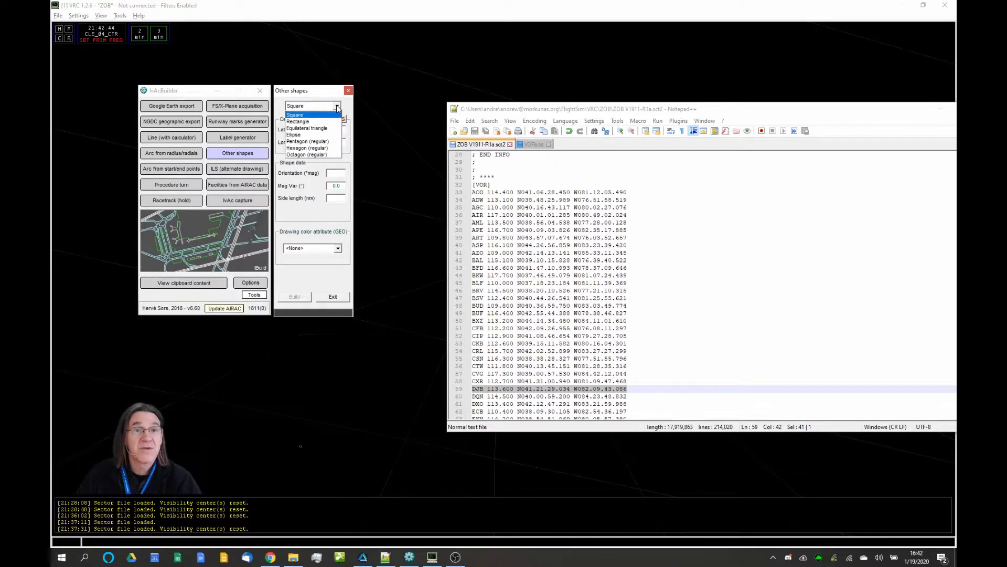
{"action": "left_click", "coordinate": [330, 134]}
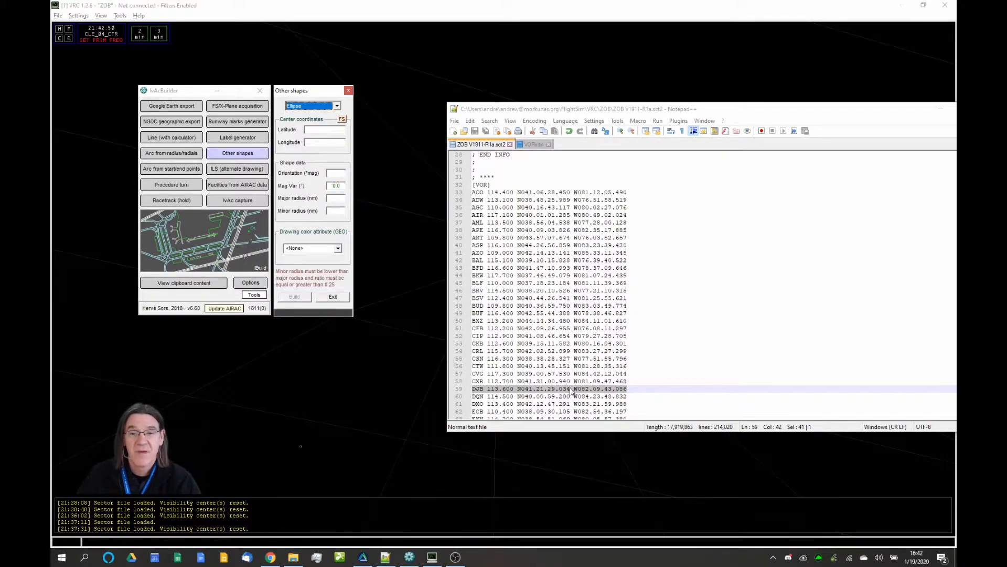
Copy DJB's latitude N041.21.29.034 and longitude W082.09.43.086 from the sector file into the ellipse's center coordinates.
{"action": "double_click", "coordinate": [540, 389]}
{"action": "left_click_drag", "start_coordinate": [518, 390], "coordinate": [570, 390]}
{"action": "key", "text": "ctrl+c"}
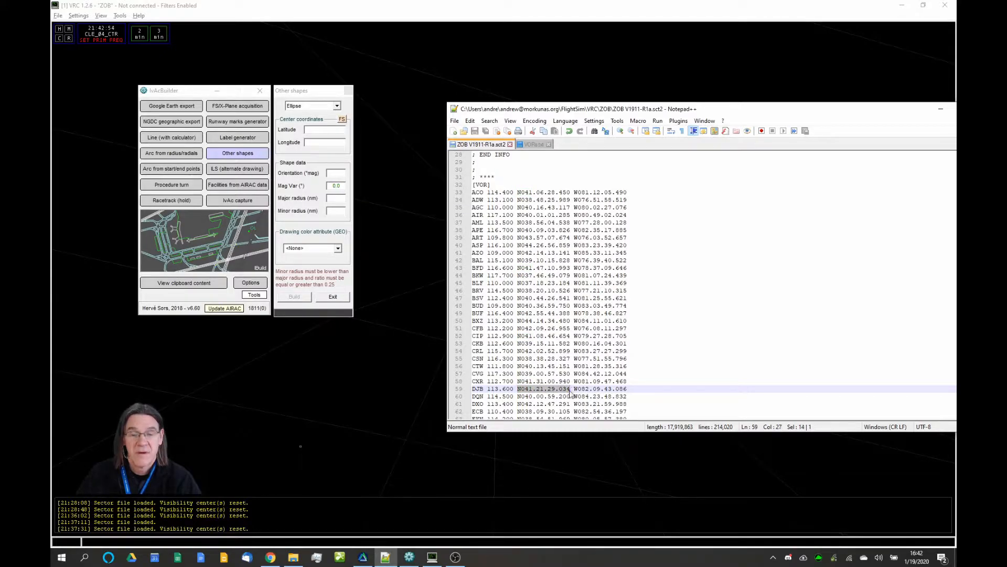
{"action": "left_click", "coordinate": [323, 129]}
{"action": "key", "text": "ctrl+v"}
{"action": "left_click_drag", "start_coordinate": [574, 390], "coordinate": [628, 390]}
{"action": "key", "text": "ctrl+c"}
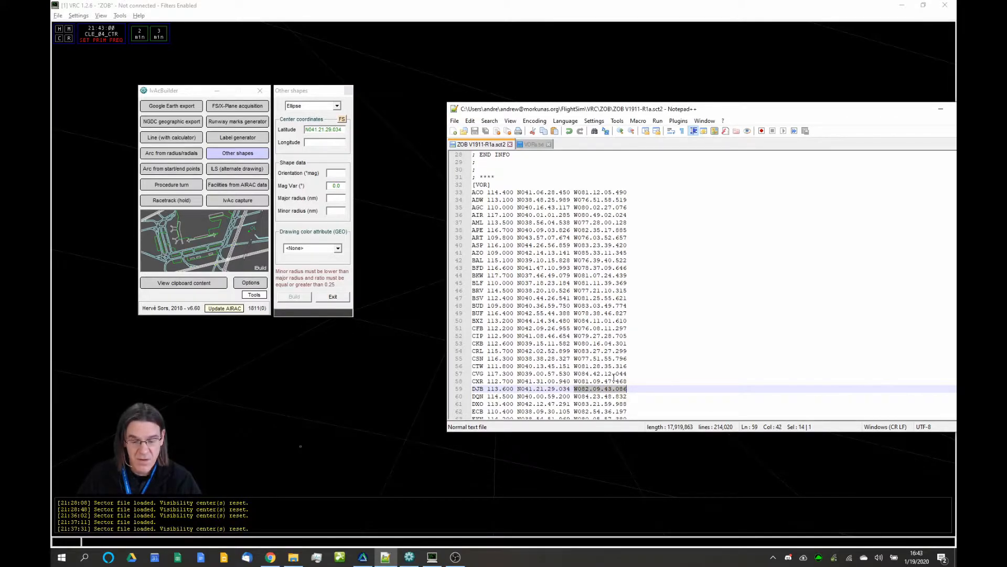
{"action": "left_click", "coordinate": [344, 142]}
{"action": "key", "text": "ctrl+v"}
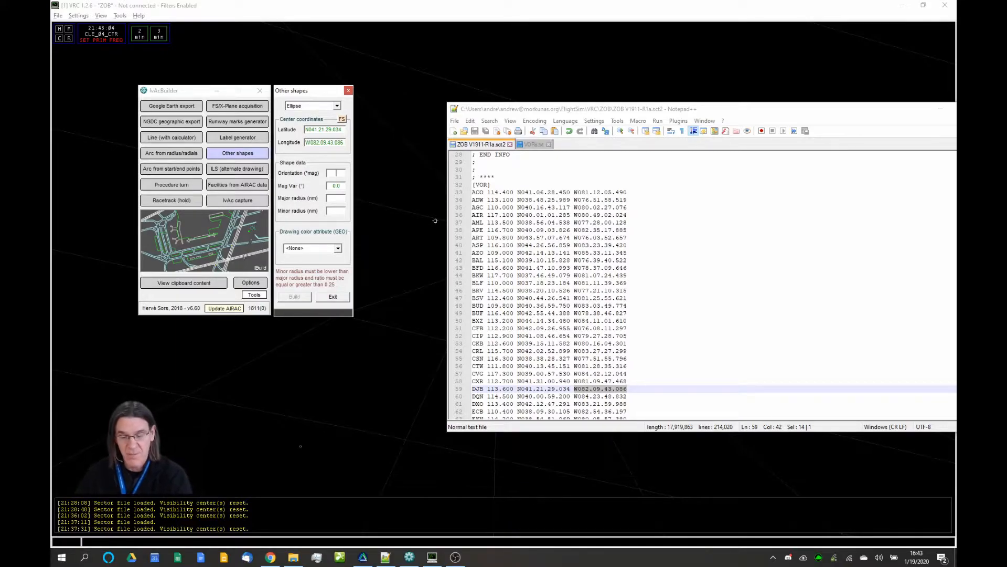
Set the ellipse's orientation to 0, major radius to 1 nm and minor radius to .5 nm, and build the shape.
{"action": "double_click", "coordinate": [338, 185]}
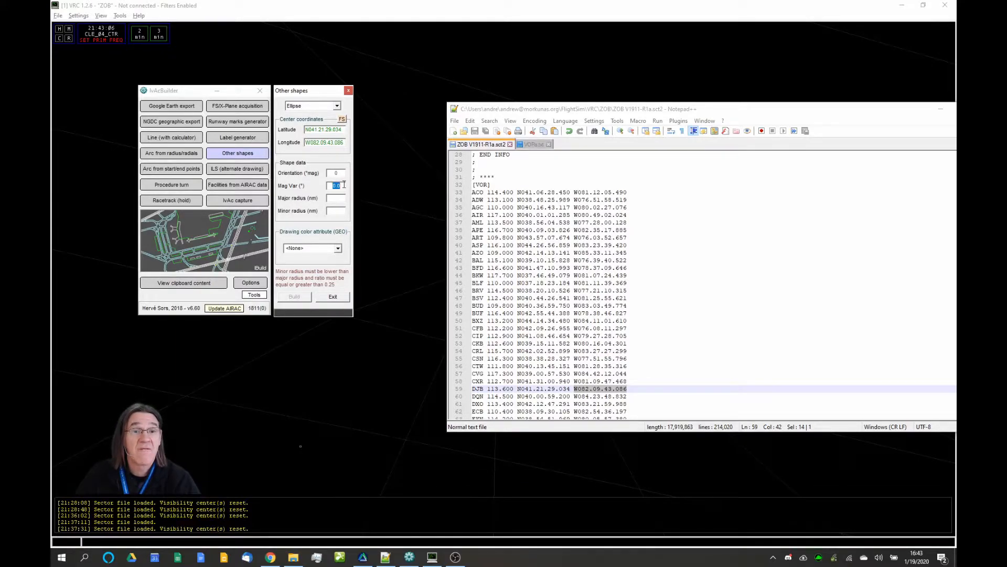
{"action": "left_click", "coordinate": [341, 198]}
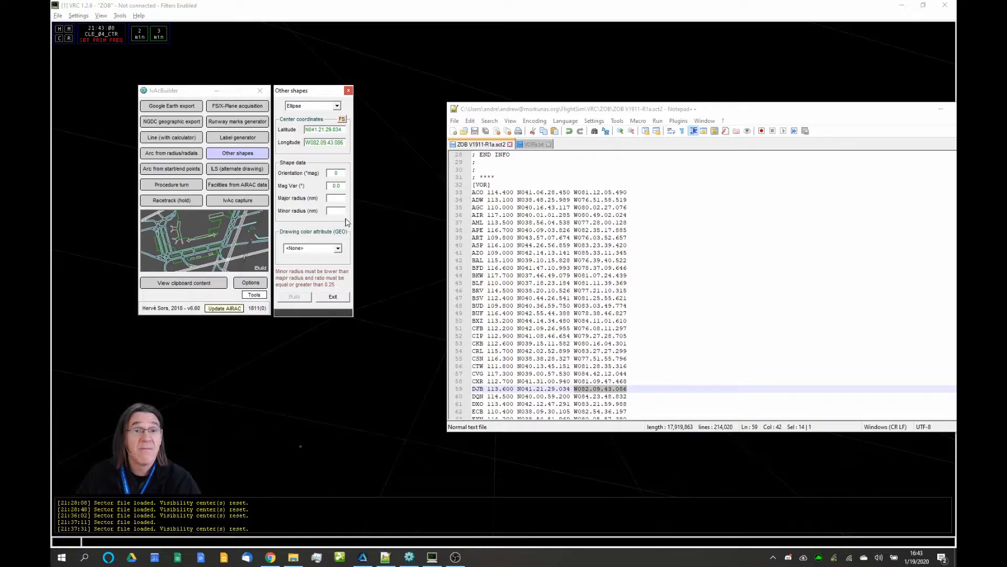
{"action": "type", "text": "1"}
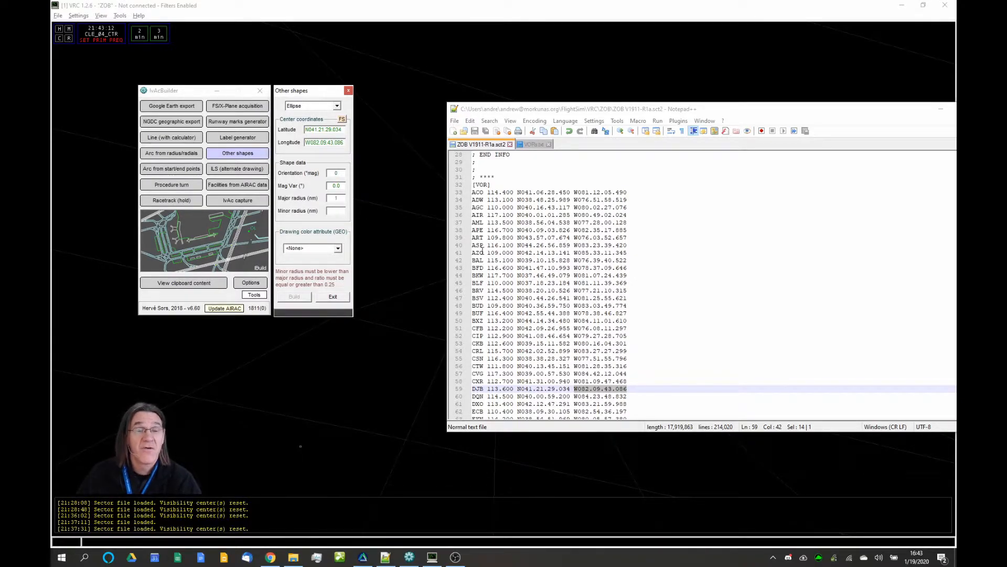
{"action": "type", "text": ".5"}
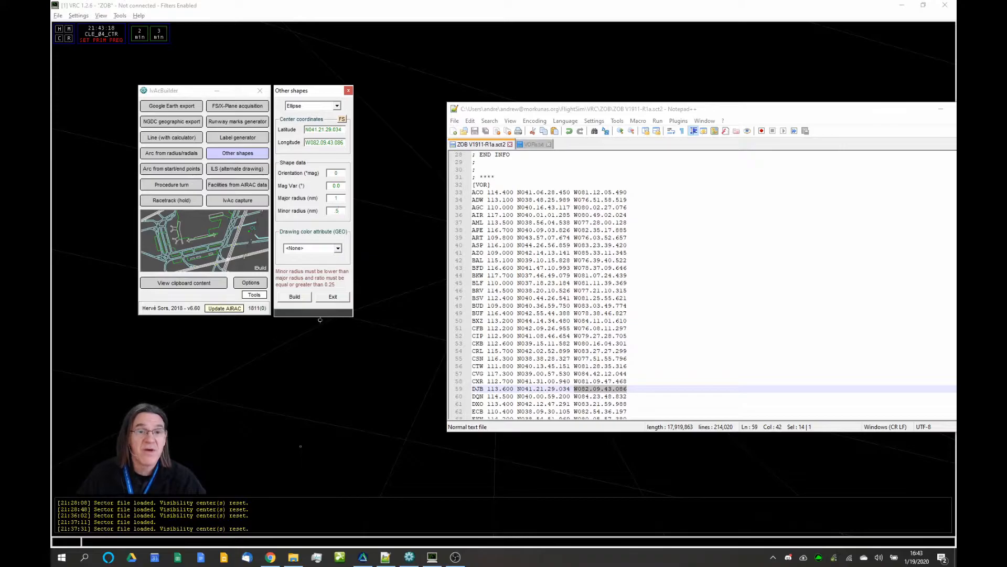
{"action": "left_click", "coordinate": [296, 299]}
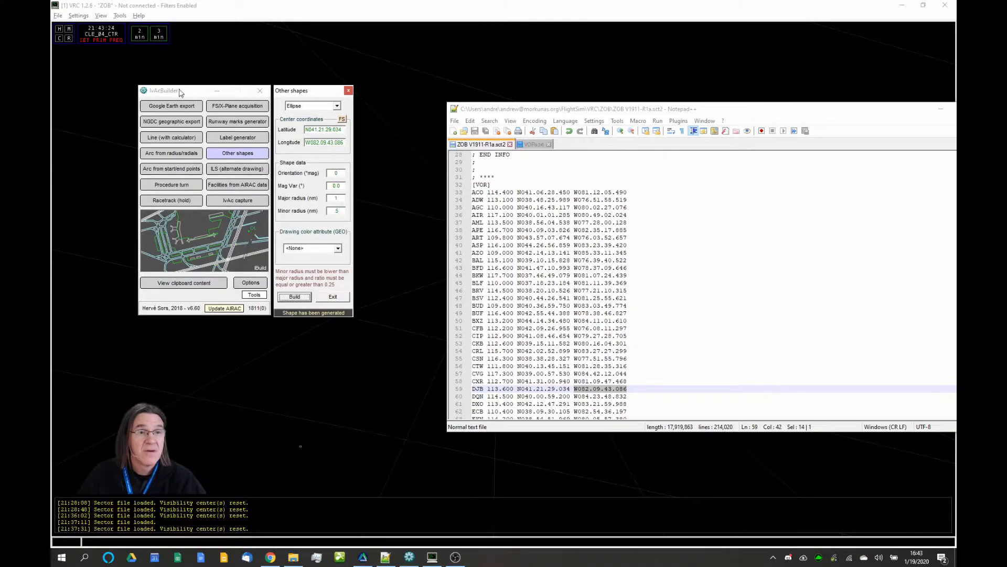
Open the clipboard preview in IvAcBuilder and select all the generated ellipse coordinates.
{"action": "left_click", "coordinate": [184, 283]}
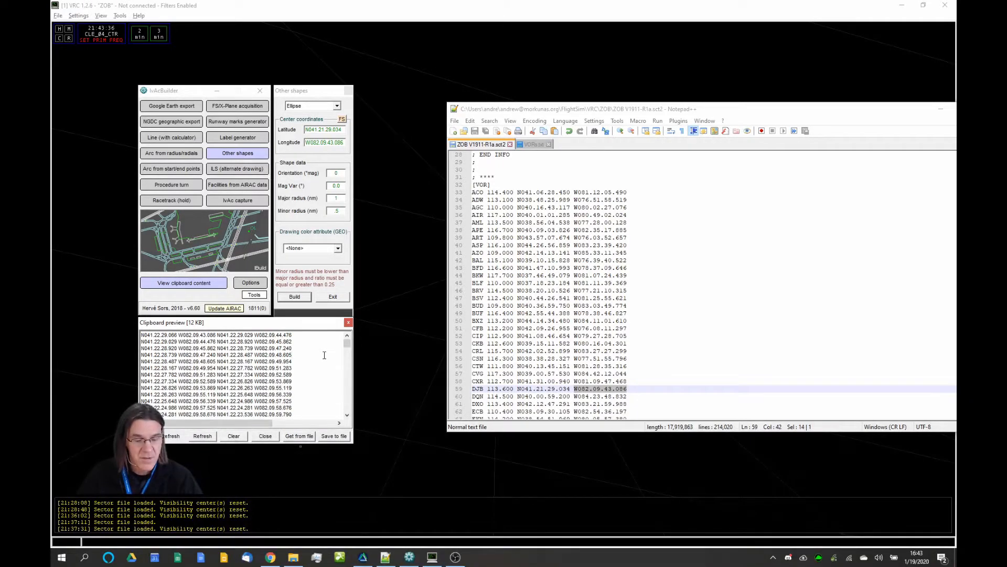
{"action": "left_click", "coordinate": [324, 355]}
{"action": "key", "text": "ctrl+a"}
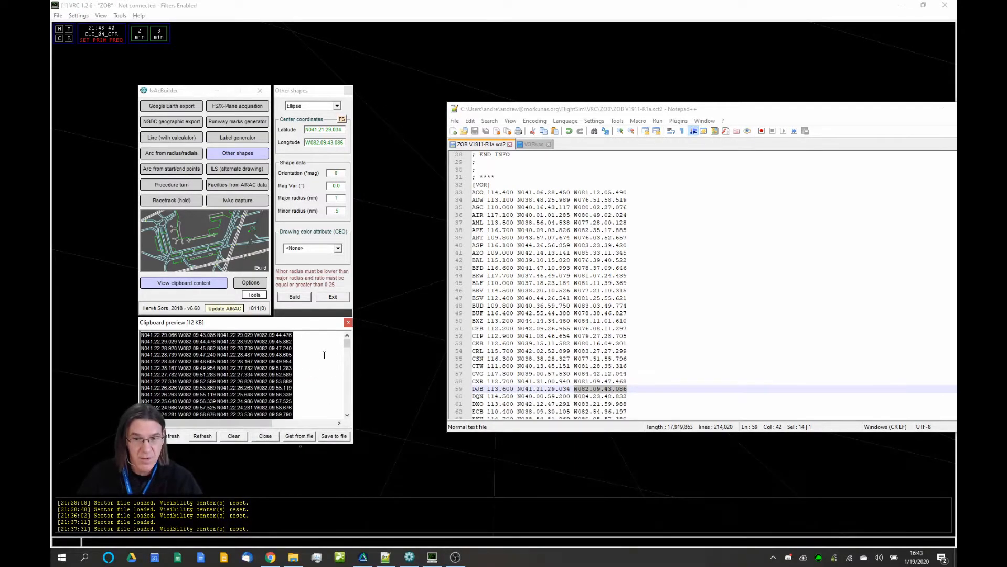
Bring the Notepad++ window fully into view and look through the sector file past the VOR and NDB sections to the c_coast lines.
{"action": "left_click", "coordinate": [675, 192]}
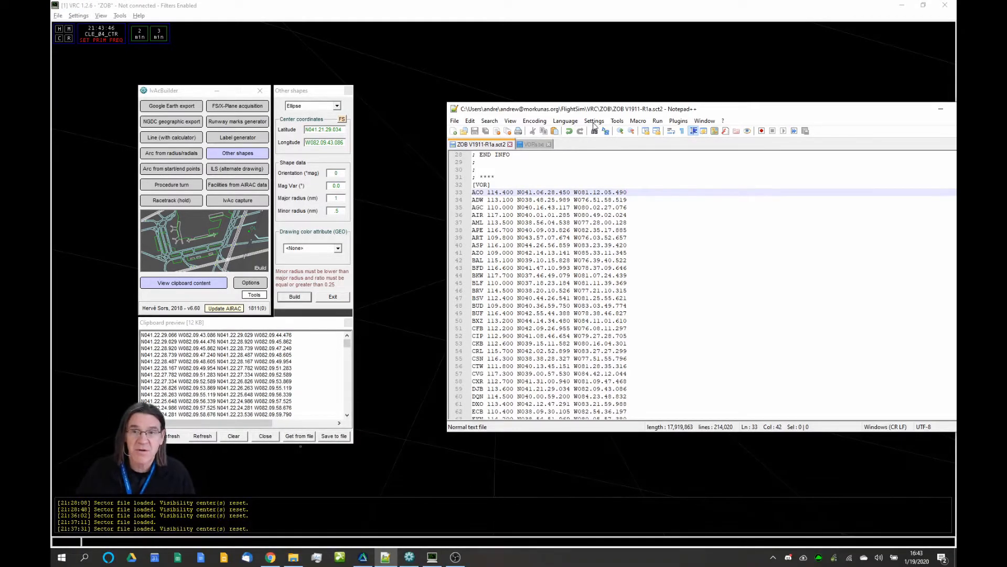
{"action": "left_click_drag", "start_coordinate": [773, 111], "coordinate": [711, 84]}
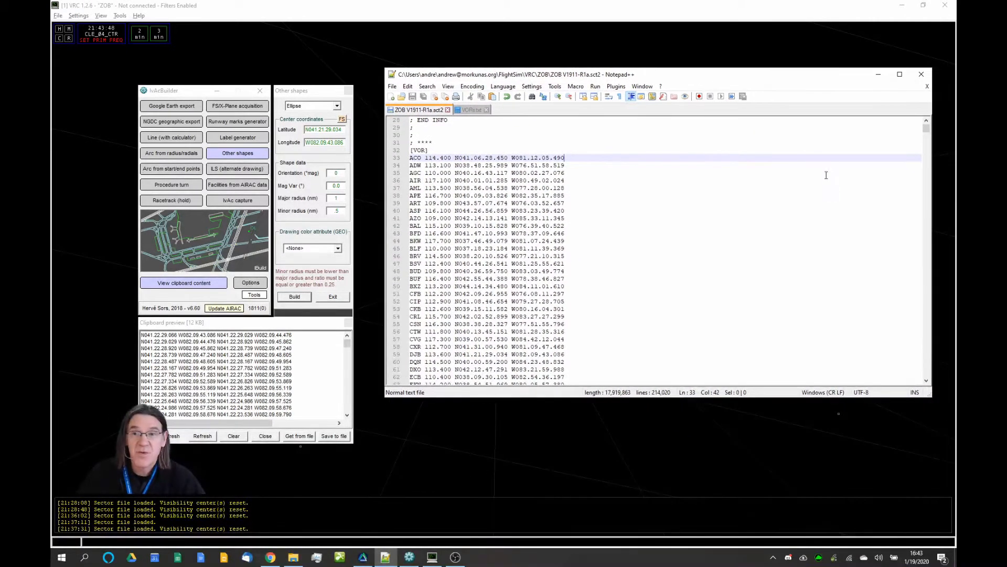
{"action": "scroll", "coordinate": [745, 217], "scroll_direction": "down", "scroll_amount": 20}
{"action": "scroll", "coordinate": [744, 226], "scroll_direction": "down", "scroll_amount": 20}
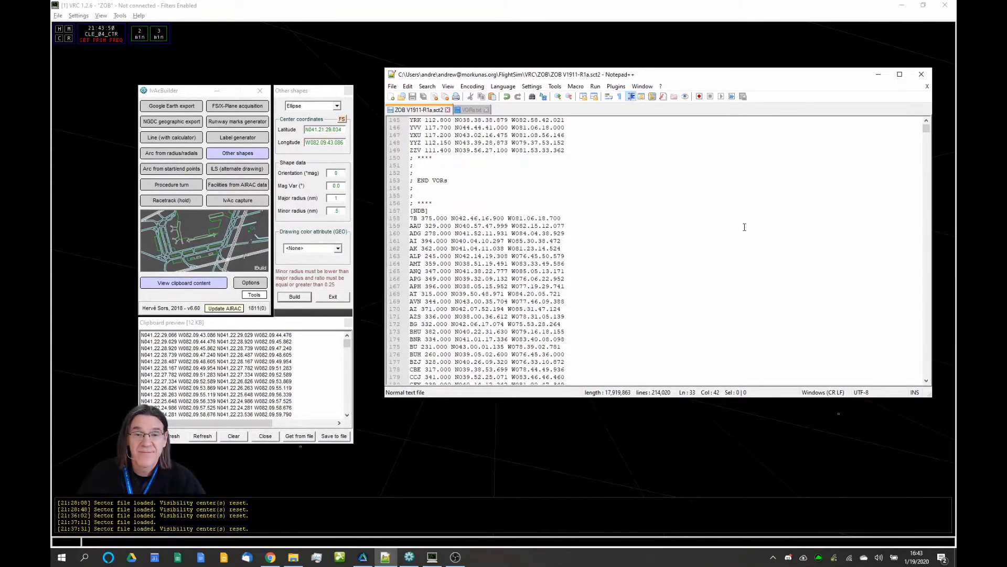
{"action": "left_click_drag", "start_coordinate": [927, 129], "coordinate": [927, 141]}
{"action": "scroll", "coordinate": [850, 162], "scroll_direction": "up", "scroll_amount": 20}
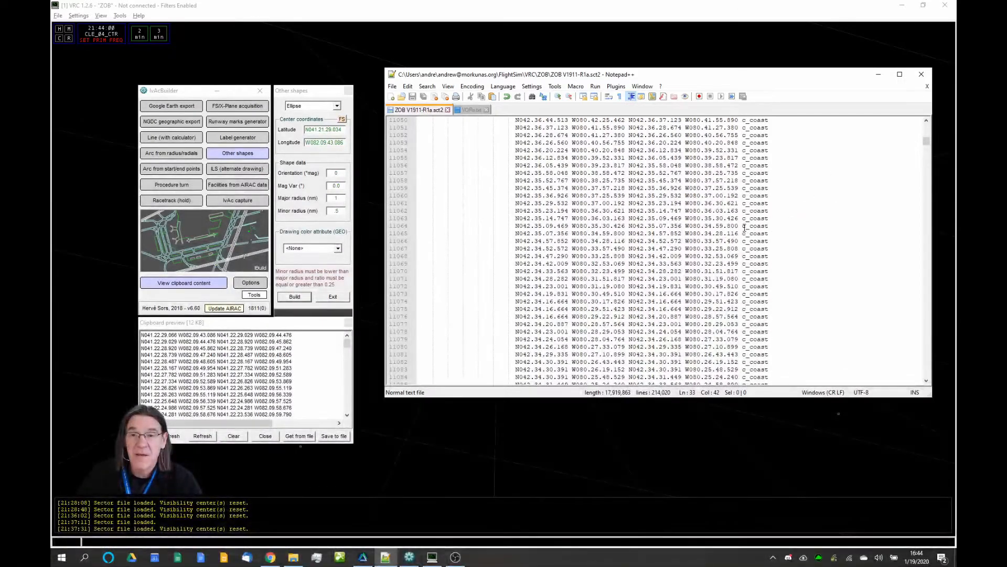
{"action": "scroll", "coordinate": [798, 200], "scroll_direction": "down", "scroll_amount": 14}
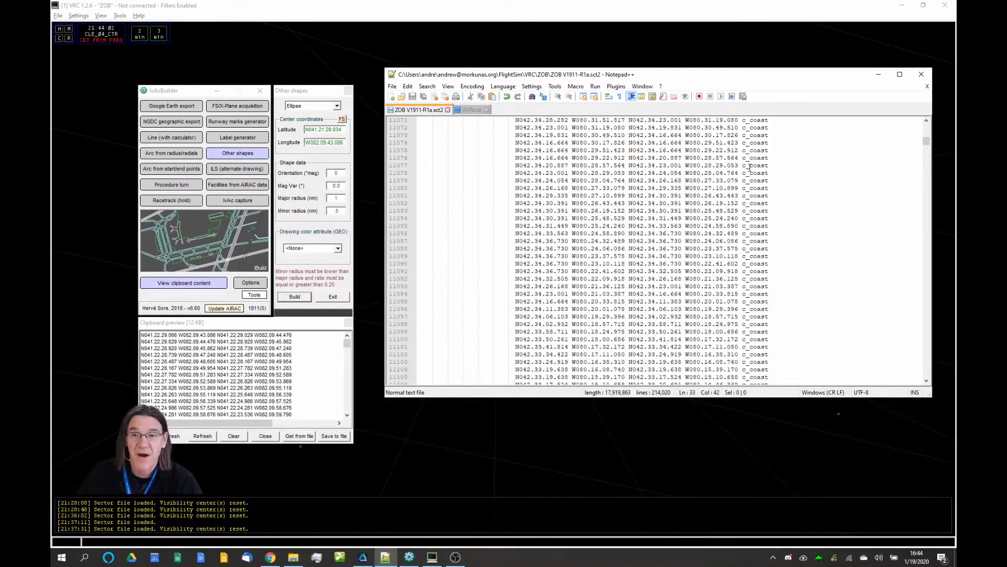
{"action": "scroll", "coordinate": [752, 173], "scroll_direction": "down", "scroll_amount": 20}
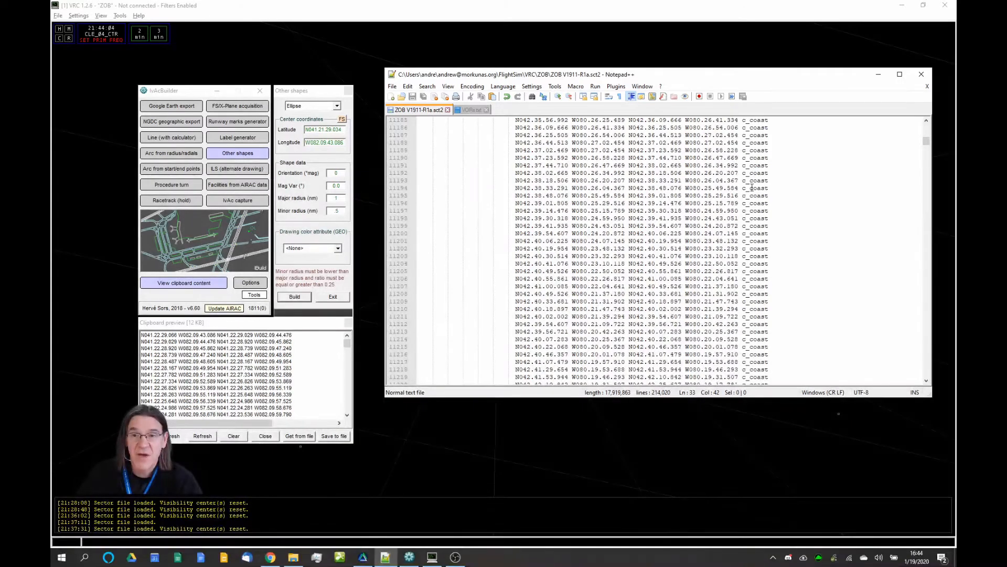
{"action": "scroll", "coordinate": [752, 184], "scroll_direction": "down", "scroll_amount": 5}
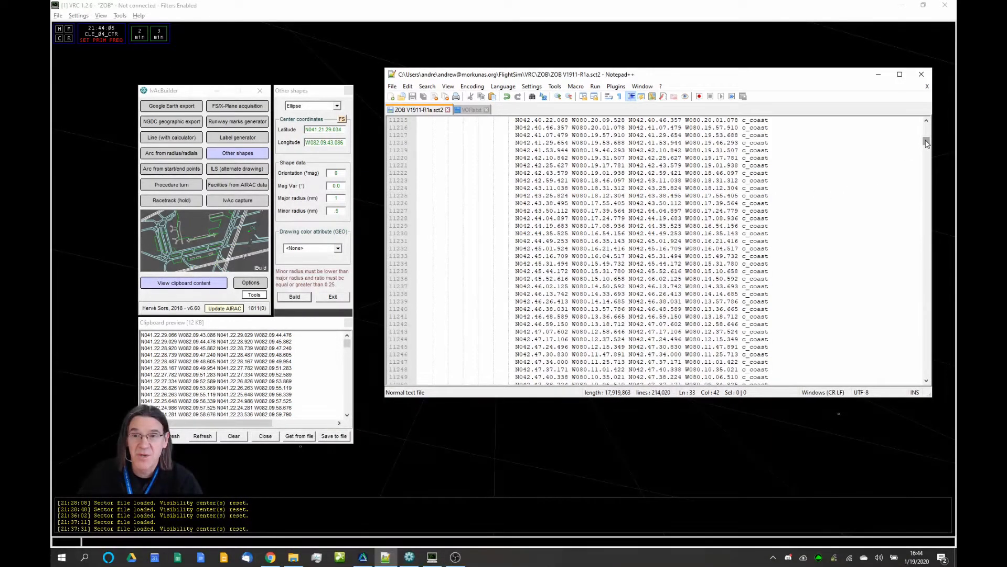
Add new lines at the bookmarked blank line above ZOB LOW SECTORS and enter the heading VORS there.
{"action": "left_click_drag", "start_coordinate": [927, 143], "coordinate": [925, 158]}
{"action": "left_click", "coordinate": [849, 180]}
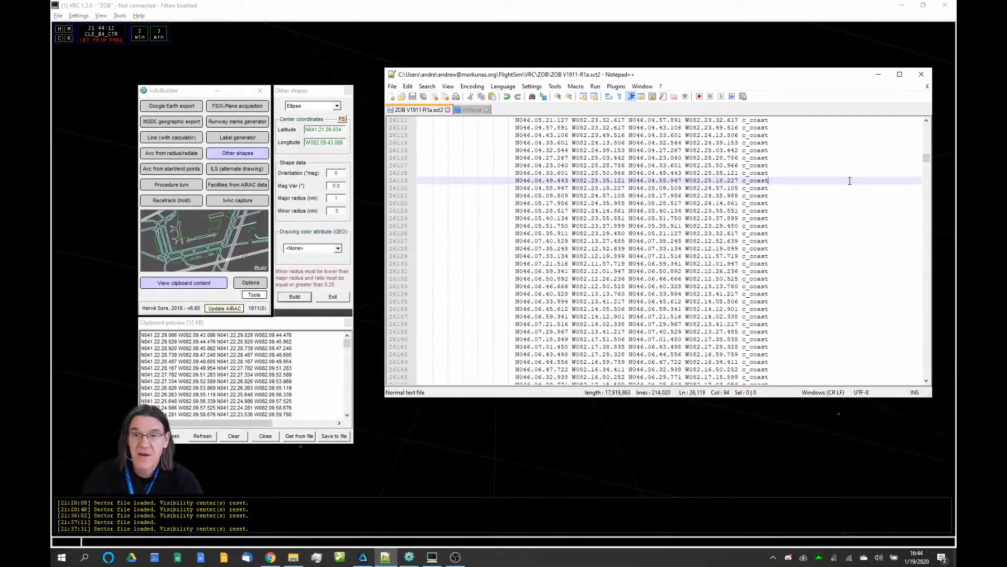
{"action": "key", "text": "Page_Down"}
{"action": "key", "text": "Page_Down"}
{"action": "key", "text": "Page_Down"}
{"action": "key", "text": "Page_Down"}
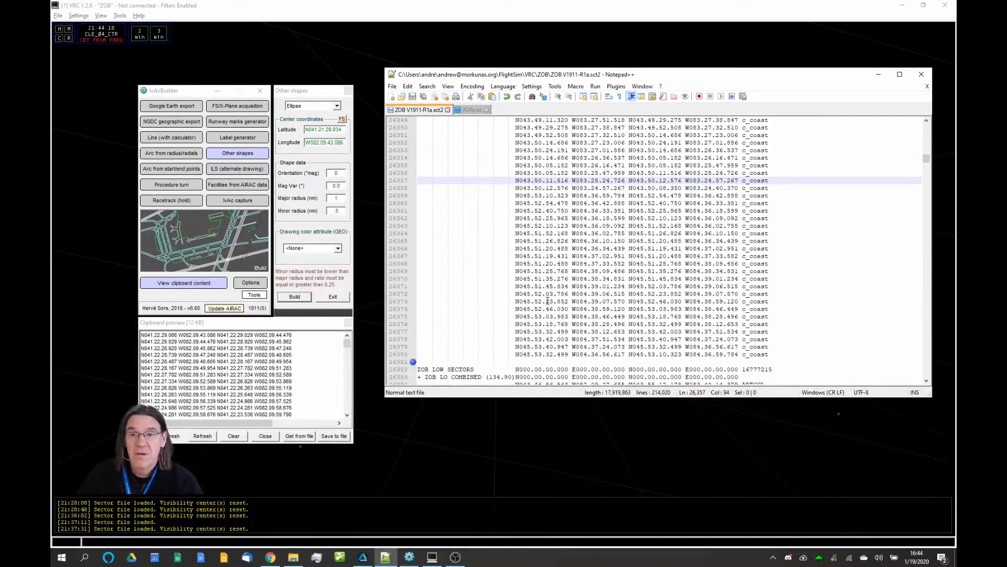
{"action": "scroll", "coordinate": [558, 272], "scroll_direction": "down", "scroll_amount": 3}
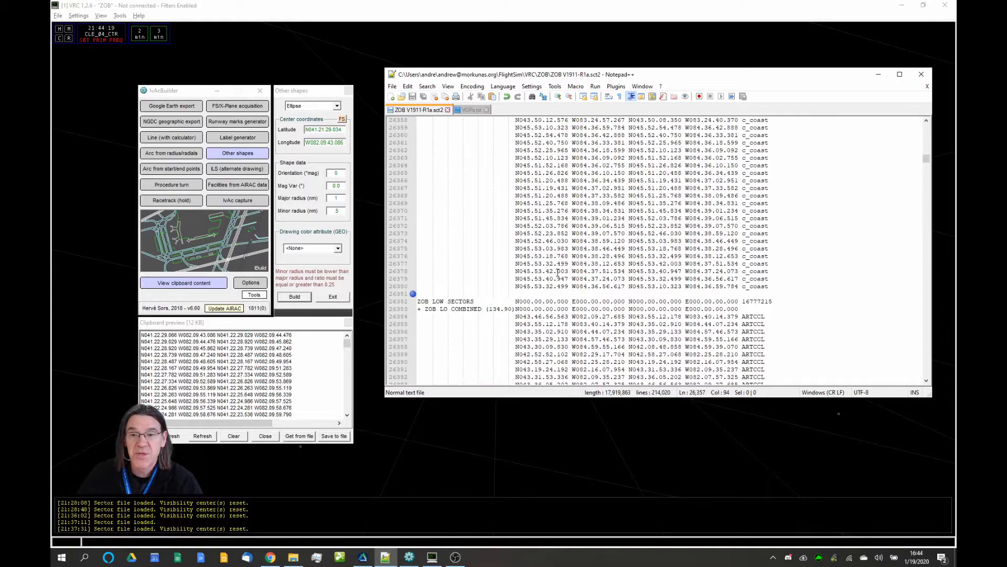
{"action": "left_click", "coordinate": [420, 293]}
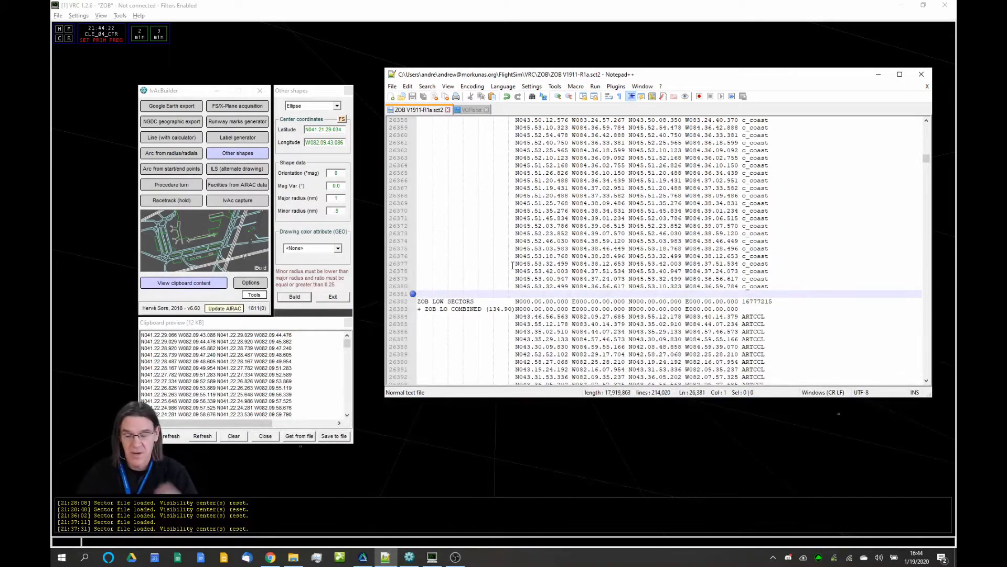
{"action": "key", "text": "Return"}
{"action": "key", "text": "Return"}
{"action": "key", "text": "Up"}
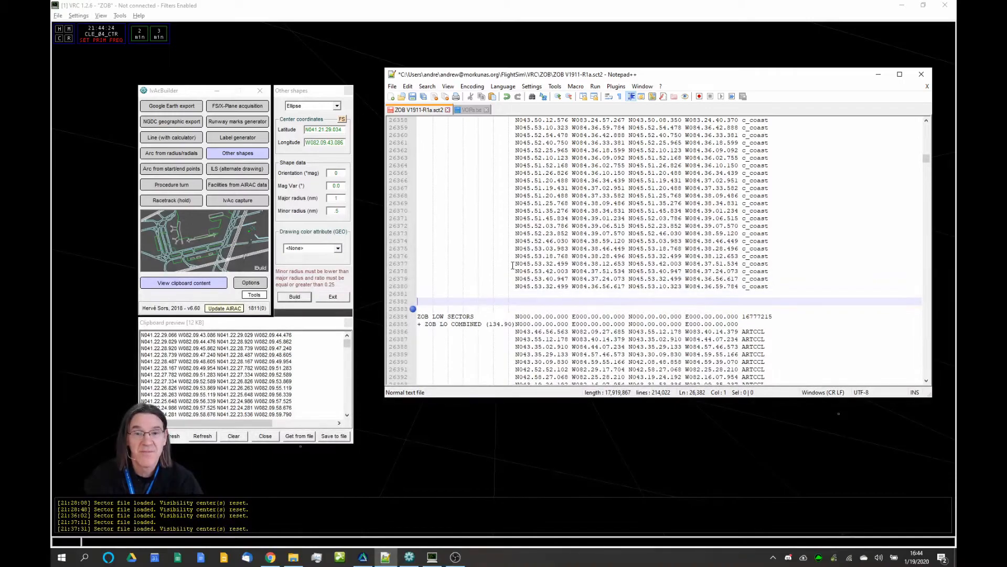
{"action": "type", "text": "VORS"}
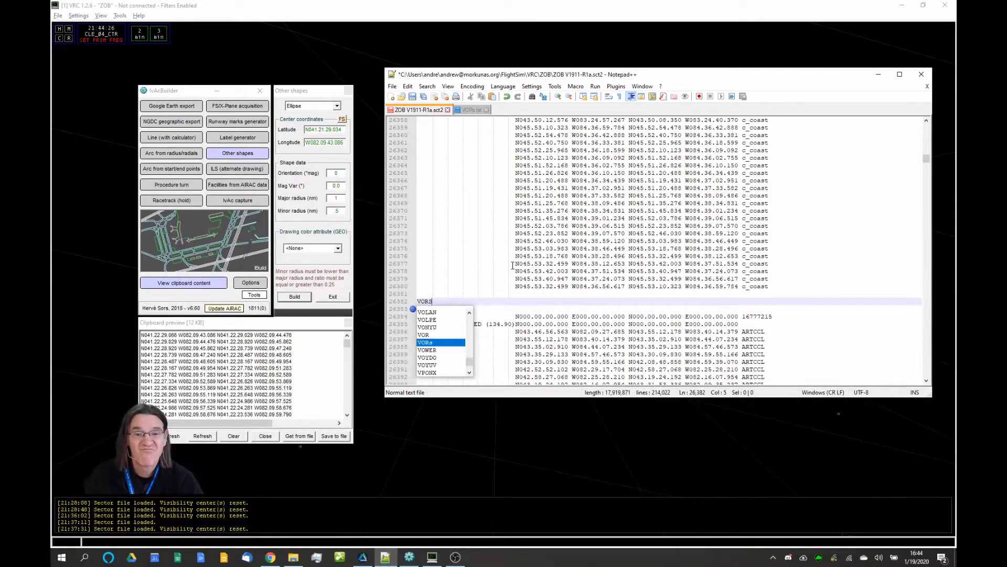
Copy the zero coordinates from the ZOB LOW SECTORS line onto the VORS line and align them with the coordinate column.
{"action": "left_click", "coordinate": [514, 316]}
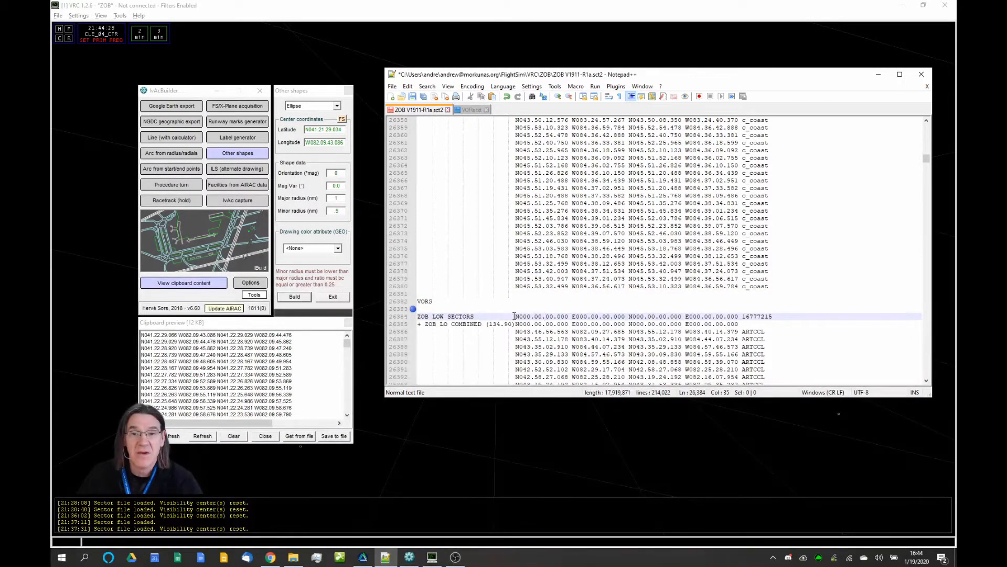
{"action": "left_click_drag", "start_coordinate": [514, 316], "coordinate": [740, 313]}
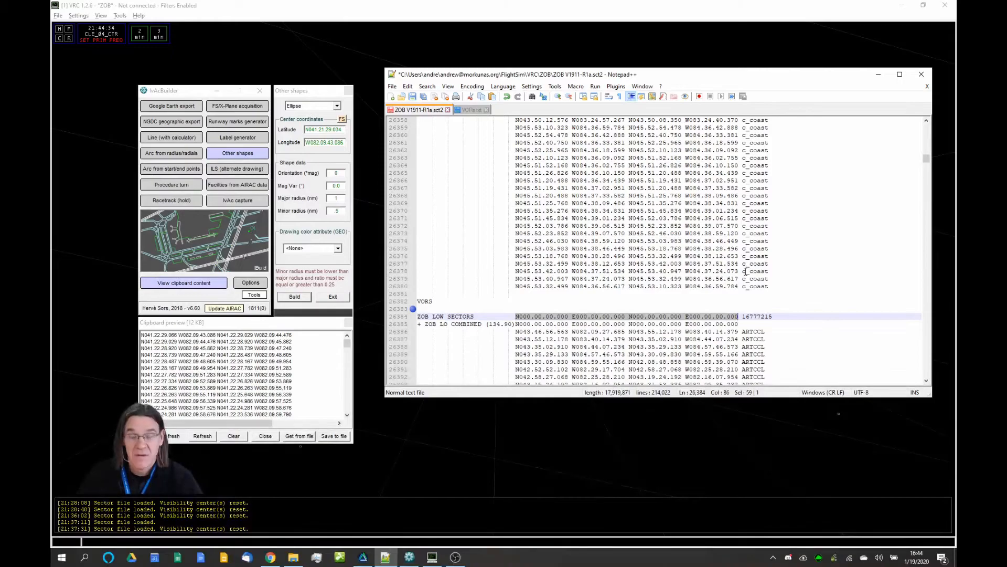
{"action": "left_click", "coordinate": [434, 301]}
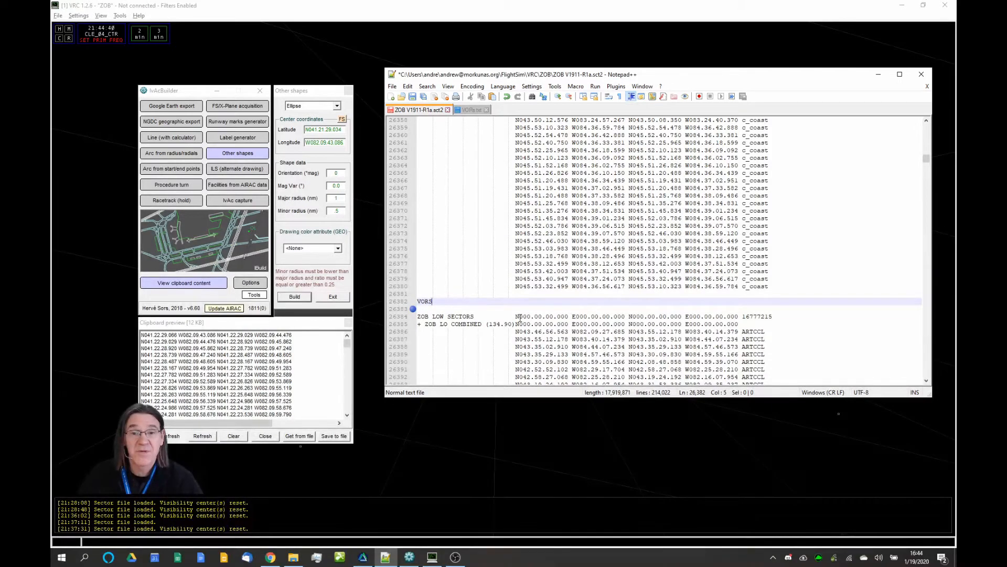
{"action": "left_click_drag", "start_coordinate": [516, 315], "coordinate": [739, 316]}
{"action": "key", "text": "ctrl+c"}
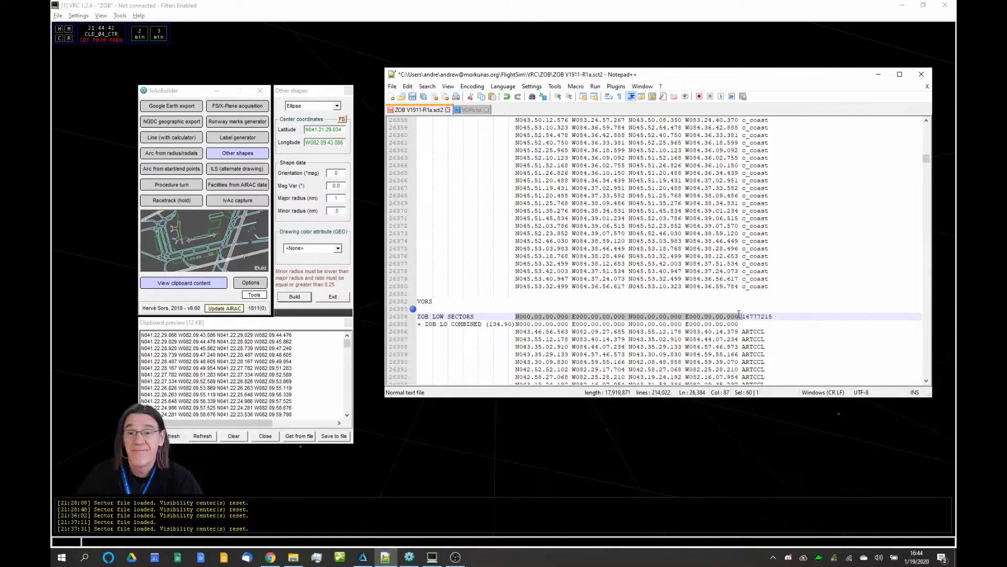
{"action": "left_click", "coordinate": [432, 300]}
{"action": "key", "text": "ctrl+v"}
{"action": "left_click", "coordinate": [433, 301]}
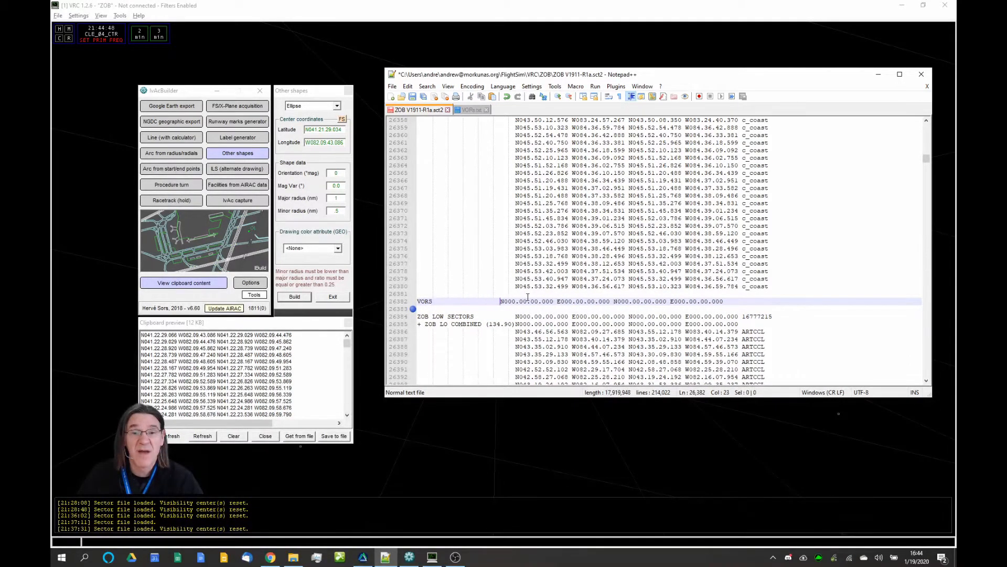
{"action": "key", "text": "BackSpace"}
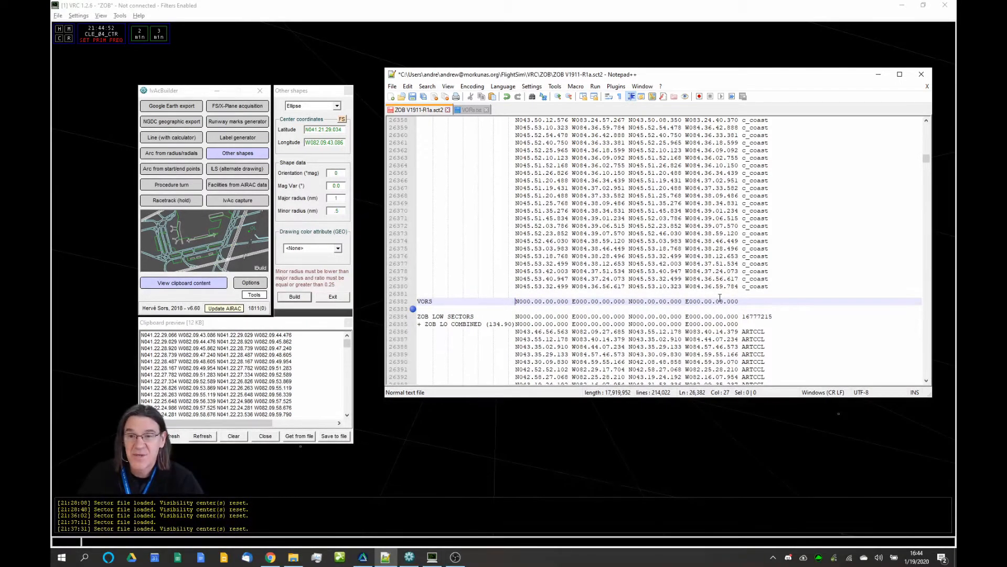
Add a line below the VORS heading and paste all the ellipse coordinates from the IvAcBuilder clipboard preview there.
{"action": "left_click", "coordinate": [787, 301]}
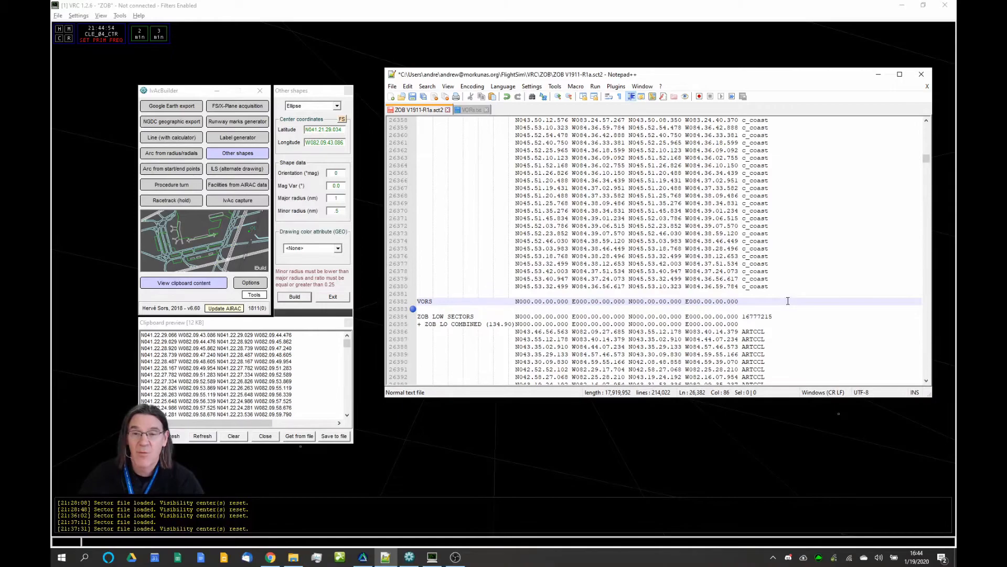
{"action": "key", "text": "Return"}
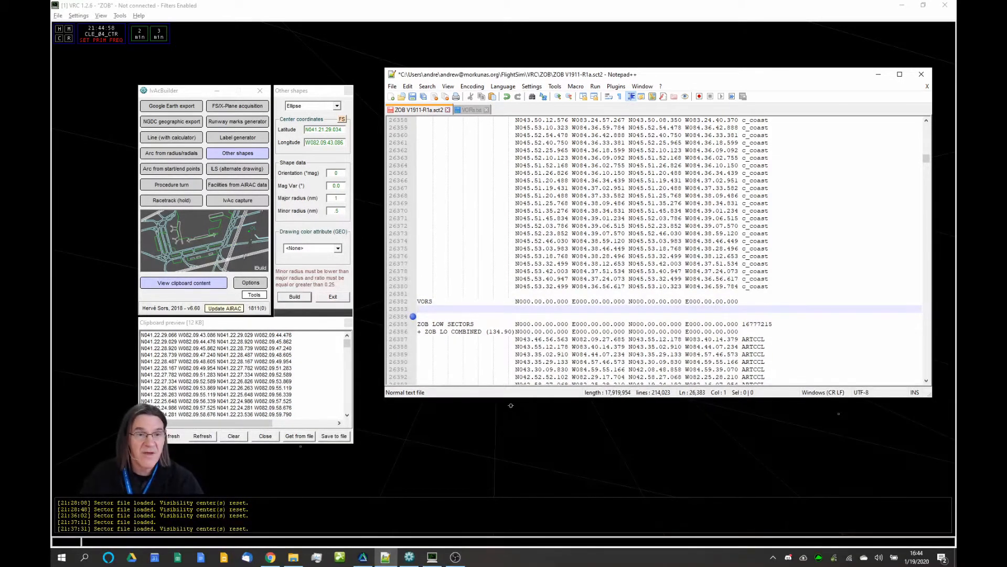
{"action": "left_click", "coordinate": [312, 346]}
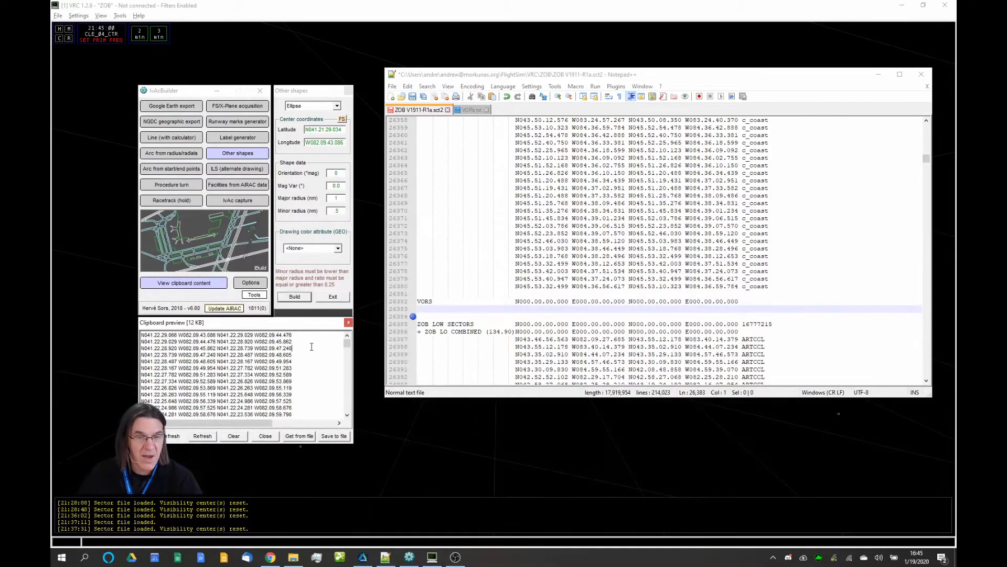
{"action": "key", "text": "ctrl+a"}
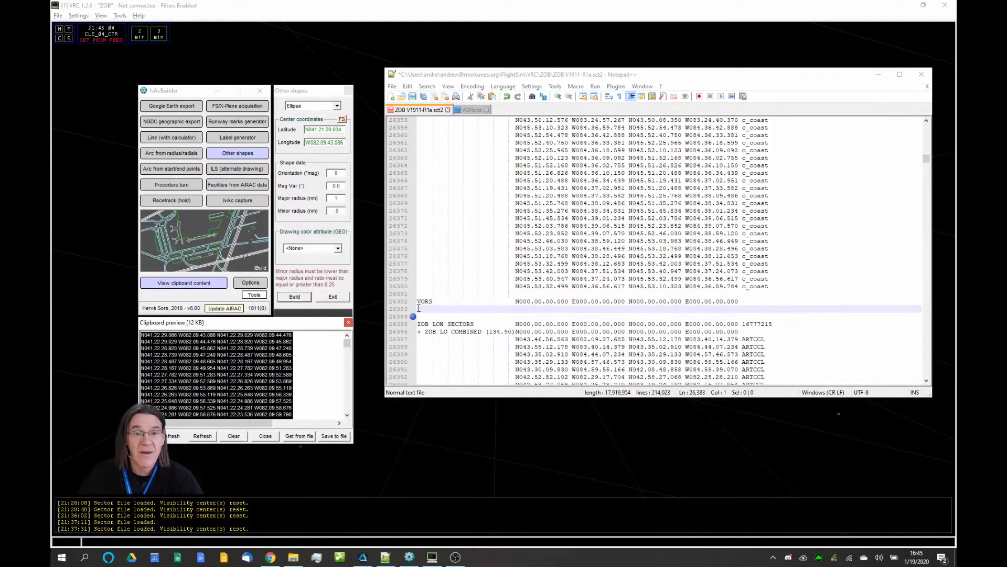
{"action": "left_click", "coordinate": [489, 312]}
{"action": "key", "text": "ctrl+v"}
{"action": "scroll", "coordinate": [429, 295], "scroll_direction": "down", "scroll_amount": 4}
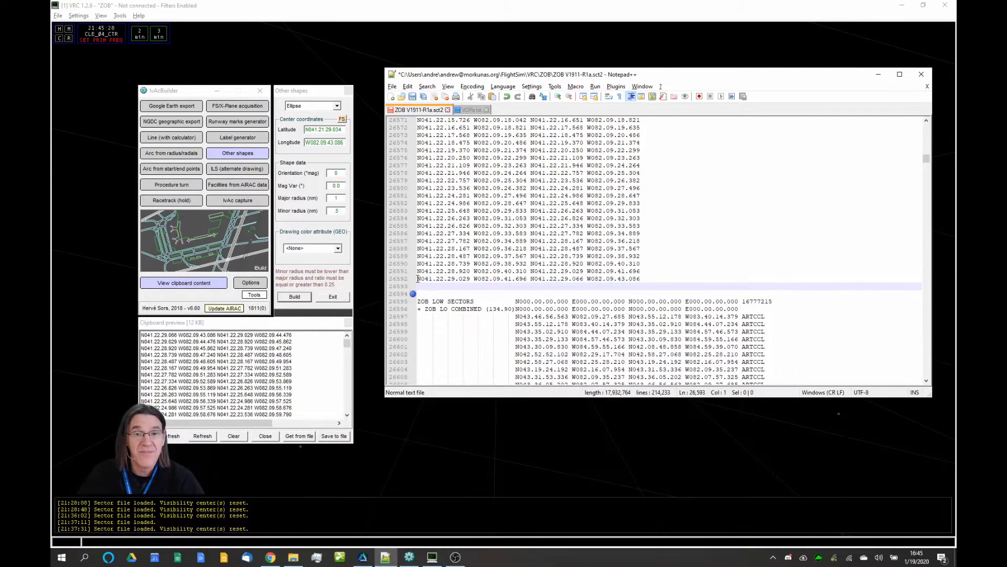
Indent all the pasted ellipse lines as a block so they align with the coordinate column of the VORS line.
{"action": "left_click_drag", "start_coordinate": [418, 278], "coordinate": [386, 180]}
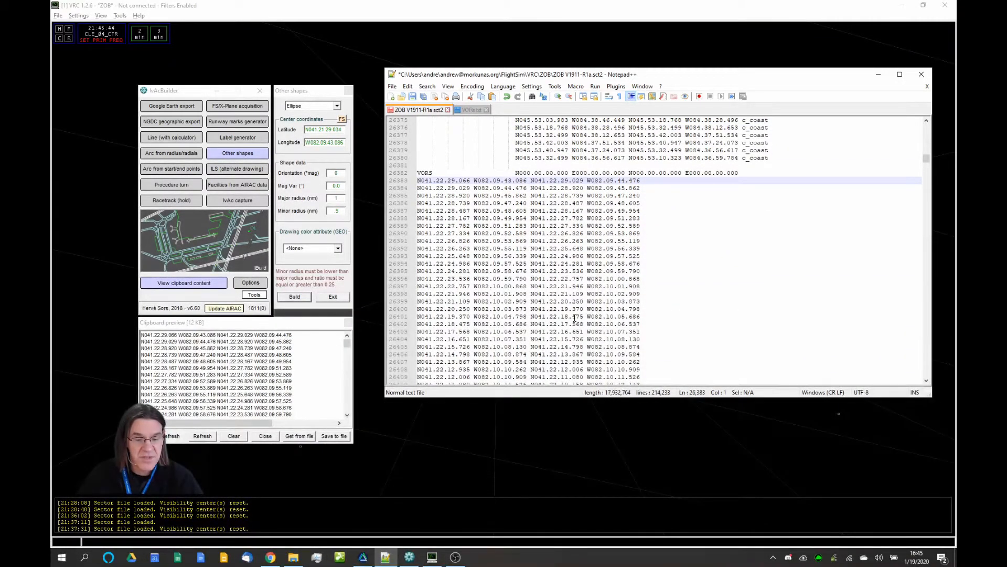
{"action": "key", "text": "Tab"}
{"action": "key", "text": "Tab"}
{"action": "key", "text": "Tab"}
{"action": "key", "text": "Tab"}
{"action": "key", "text": "Tab"}
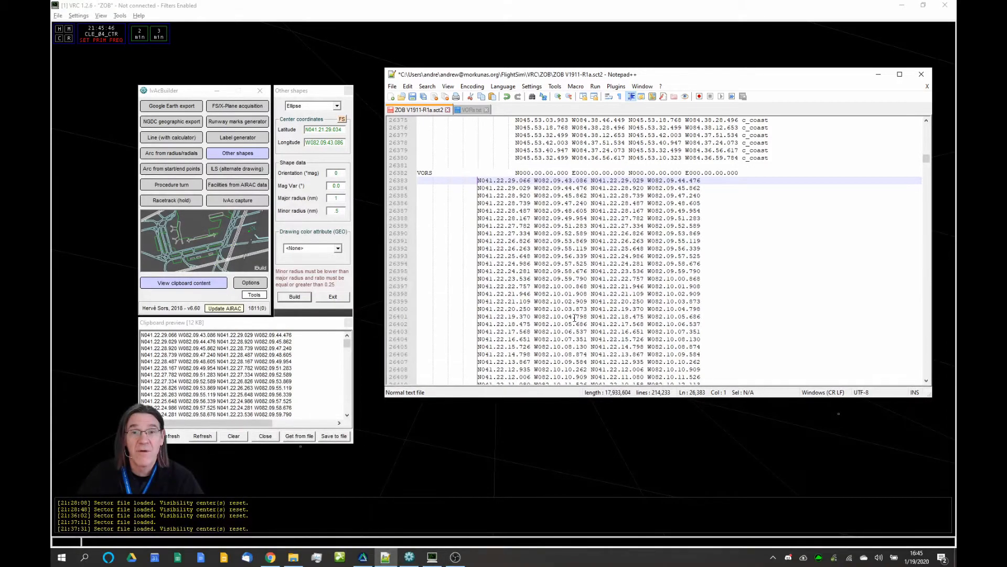
{"action": "key", "text": "Tab"}
{"action": "key", "text": "Tab"}
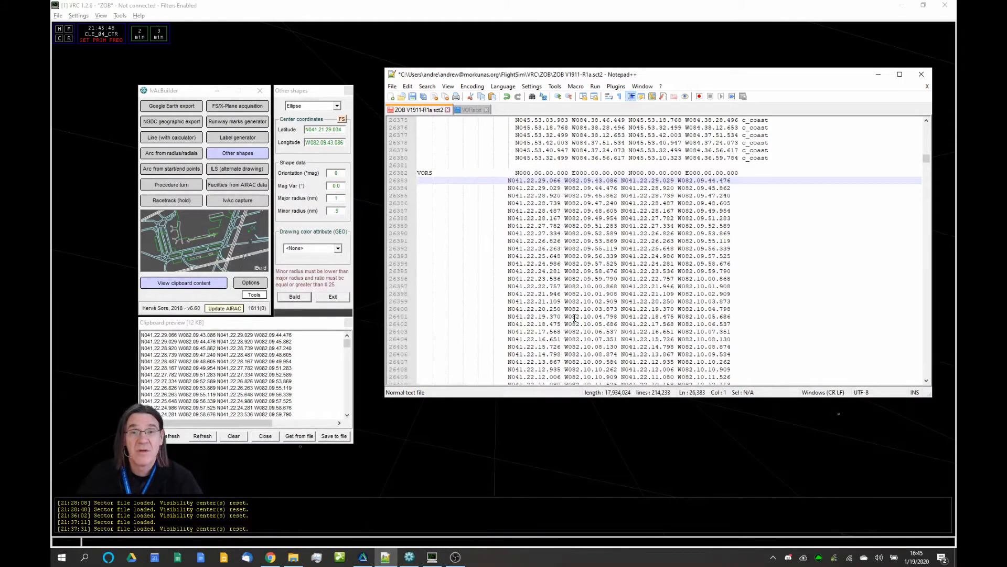
{"action": "key", "text": "Tab"}
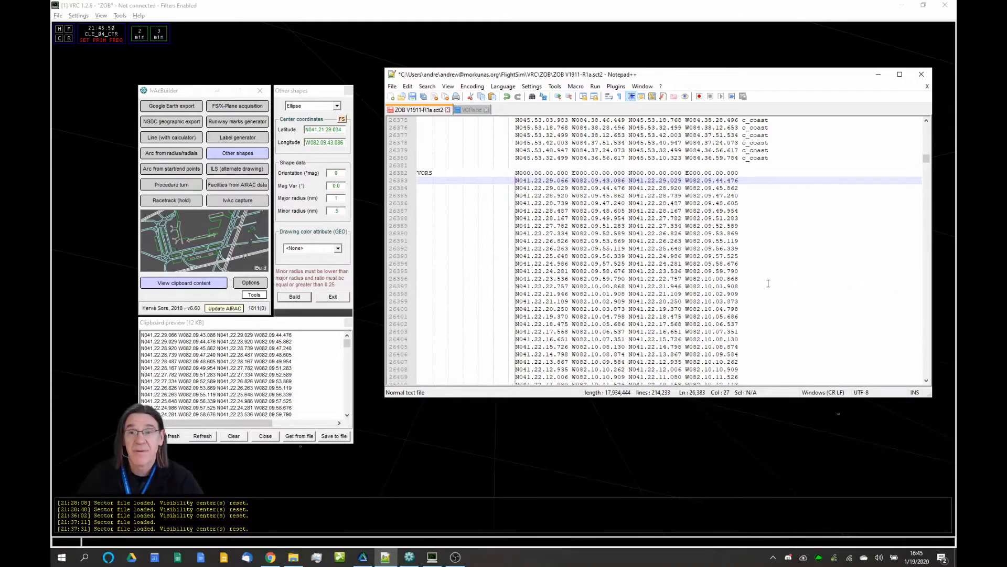
{"action": "scroll", "coordinate": [759, 232], "scroll_direction": "down", "scroll_amount": 20}
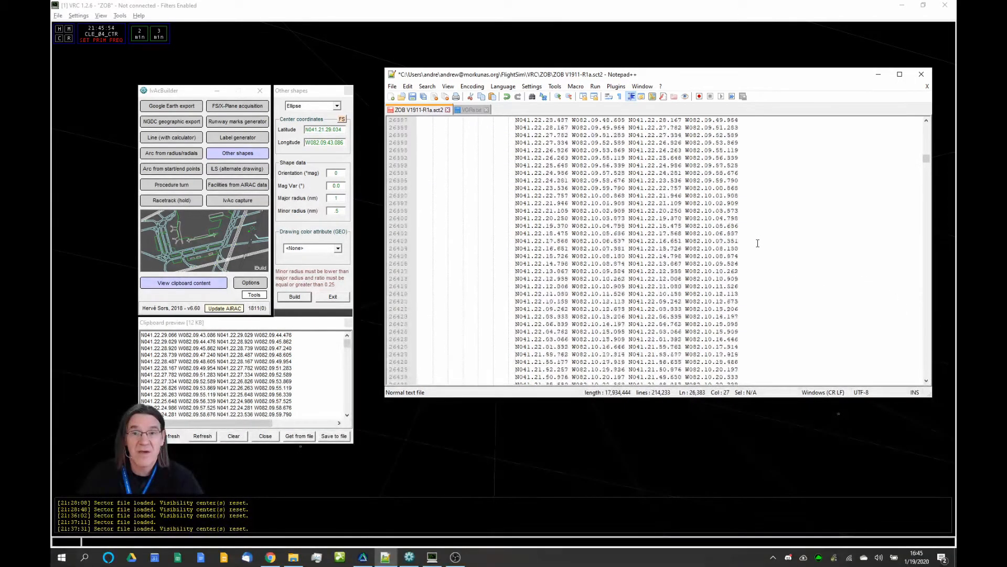
{"action": "scroll", "coordinate": [758, 243], "scroll_direction": "up", "scroll_amount": 20}
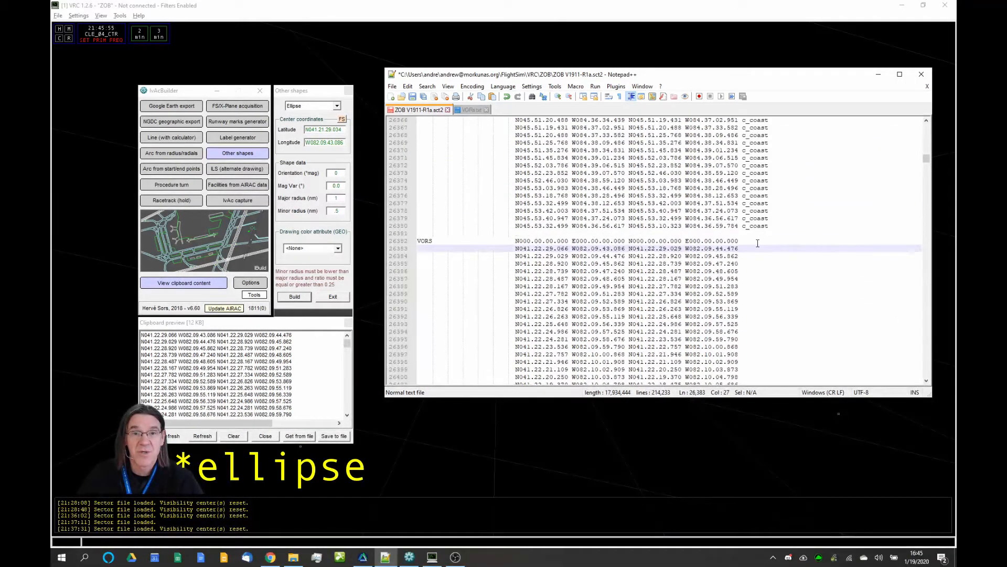
Save the sector file, switch to VRC and load ZOB V1911-R1a.sct2 again.
{"action": "left_click", "coordinate": [412, 98]}
{"action": "left_click", "coordinate": [366, 74]}
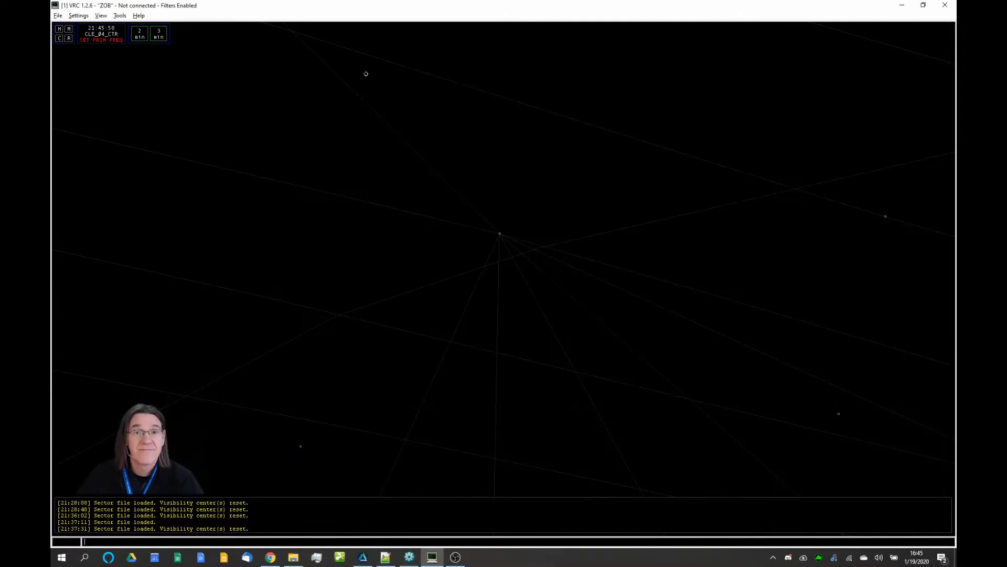
{"action": "left_click", "coordinate": [62, 16]}
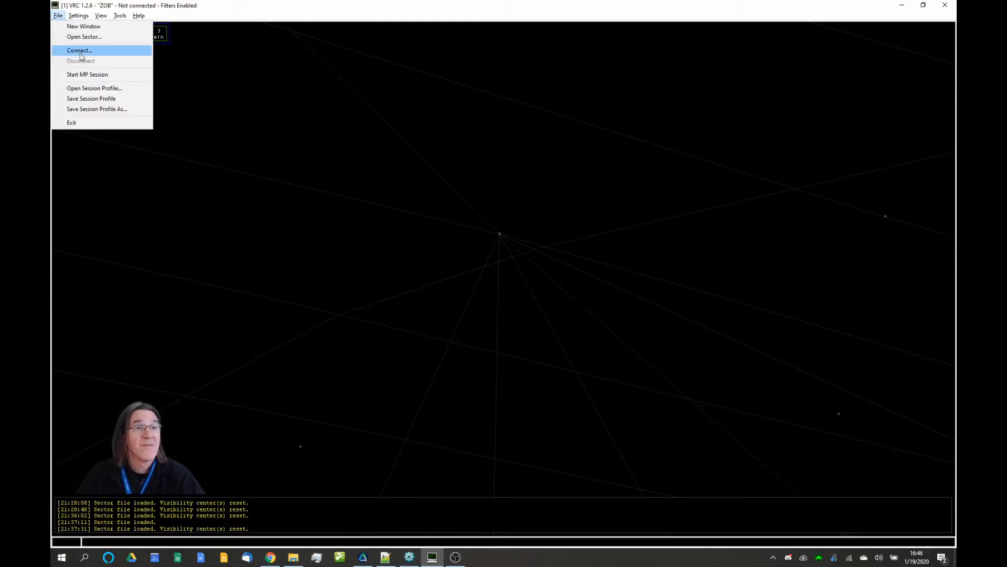
{"action": "left_click", "coordinate": [84, 36]}
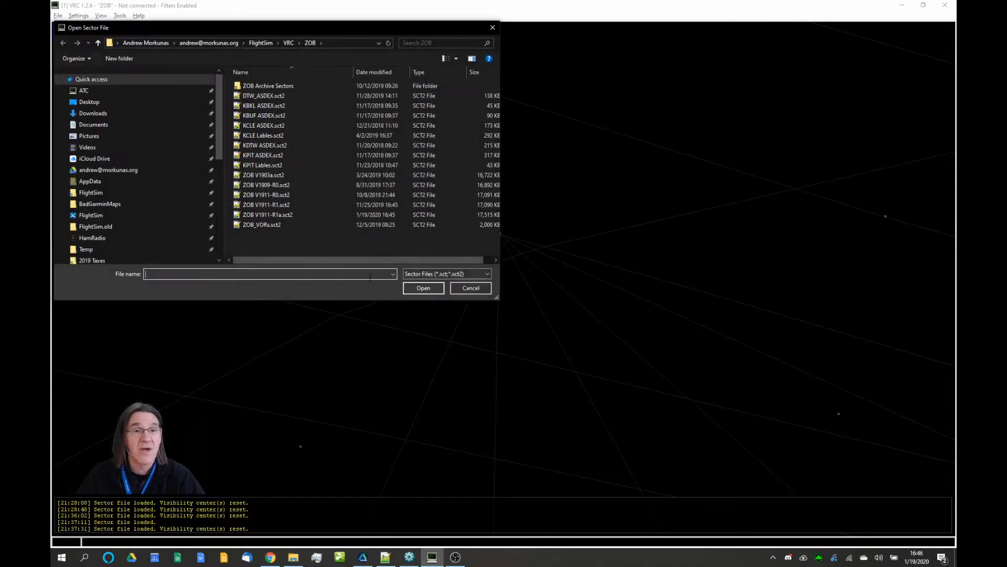
{"action": "left_click", "coordinate": [259, 215]}
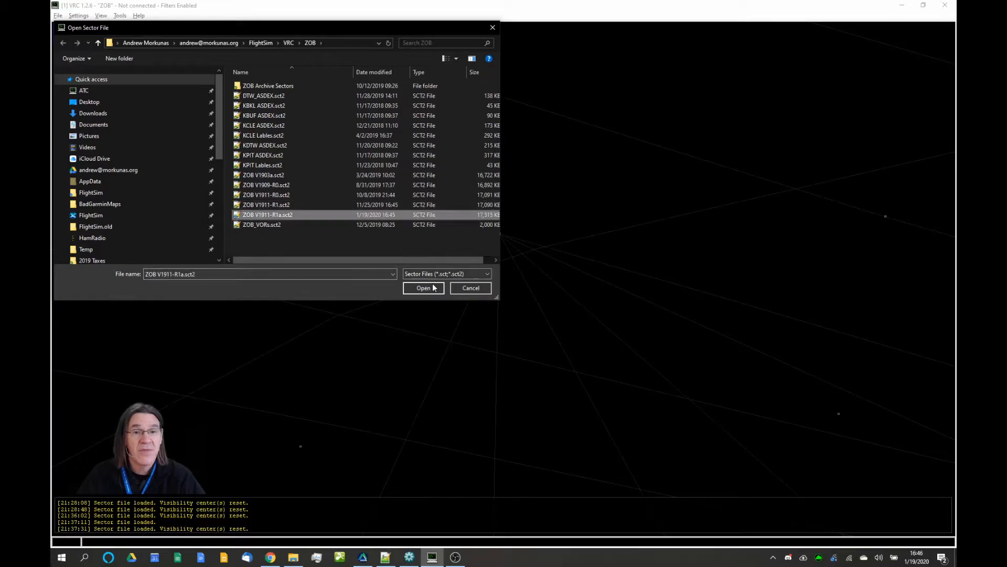
{"action": "left_click", "coordinate": [430, 288]}
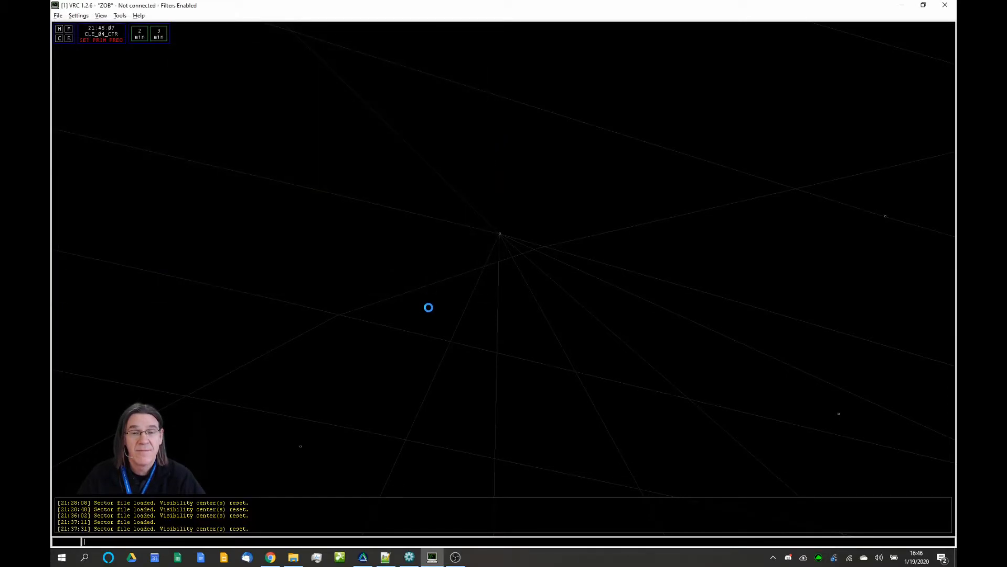
Center the radar display on the DJB VOR with the command .center djb.
{"action": "type", "text": "./"}
{"action": "type", "text": "center djb"}
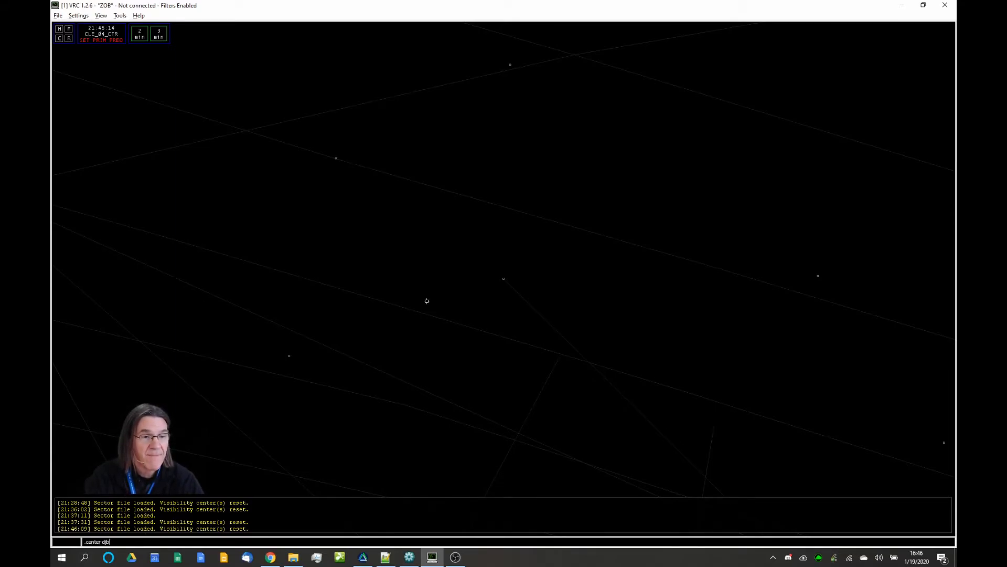
{"action": "key", "text": "Return"}
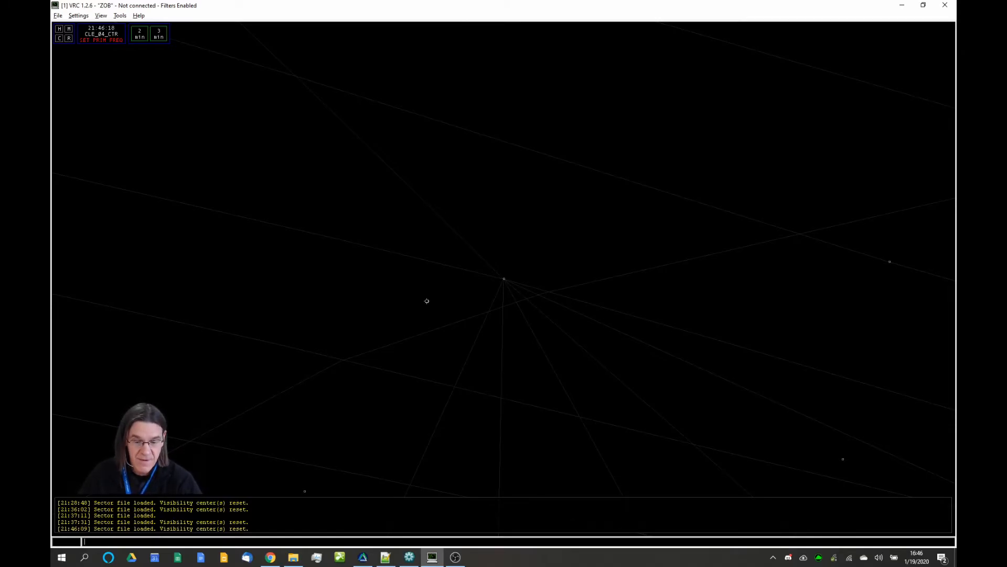
Open the diagrams list, turn on the VORS diagram and bring the ellipse around DJB into close view.
{"action": "key", "text": "ctrl+d"}
{"action": "left_click_drag", "start_coordinate": [493, 199], "coordinate": [592, 94]}
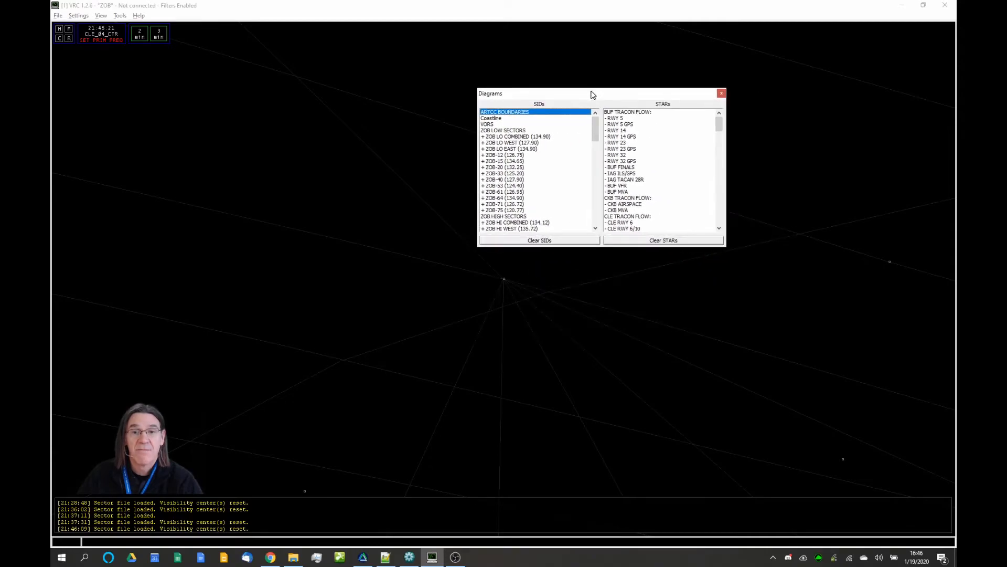
{"action": "left_click", "coordinate": [486, 125]}
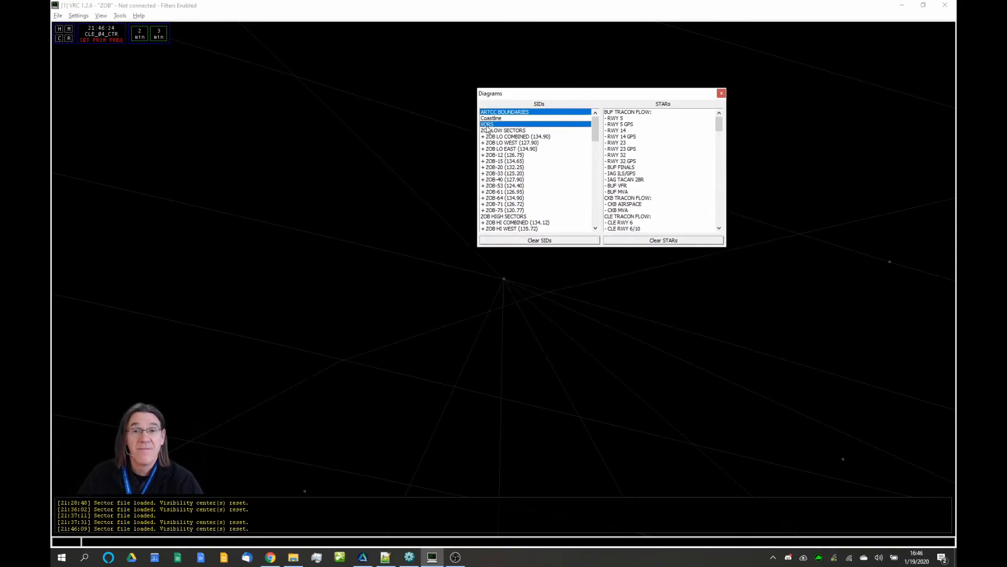
{"action": "left_click_drag", "start_coordinate": [534, 283], "coordinate": [541, 361]}
{"action": "scroll", "coordinate": [540, 361], "scroll_direction": "up", "scroll_amount": 3}
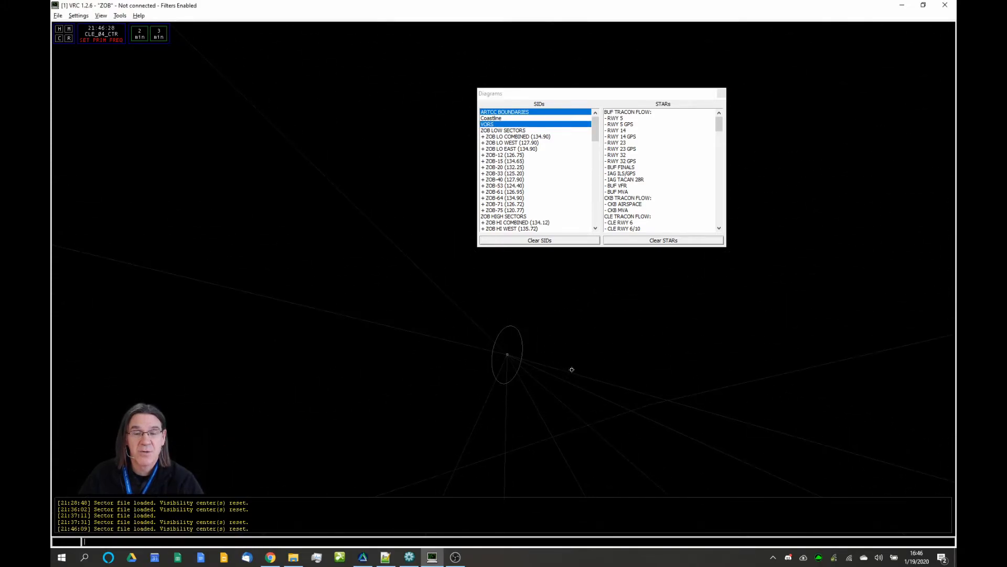
{"action": "scroll", "coordinate": [573, 371], "scroll_direction": "down", "scroll_amount": 2}
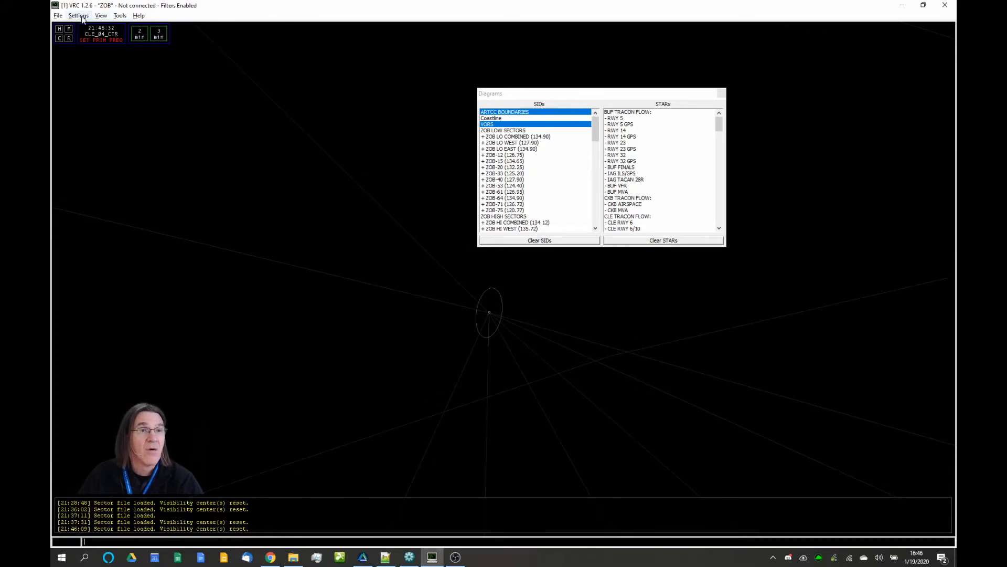
Turn off the display of the built-in VOR symbols and close the diagrams list.
{"action": "left_click", "coordinate": [101, 15]}
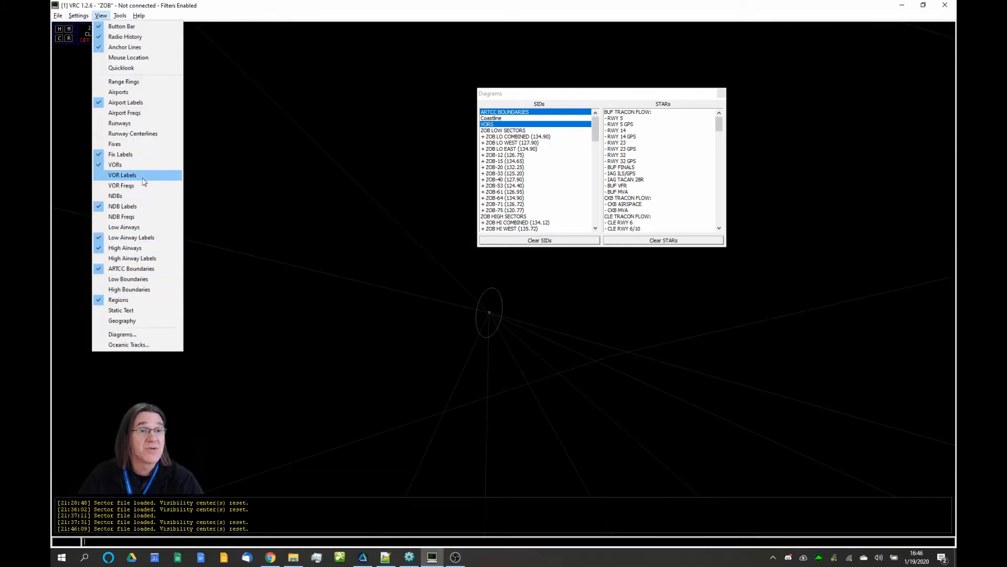
{"action": "left_click", "coordinate": [135, 165]}
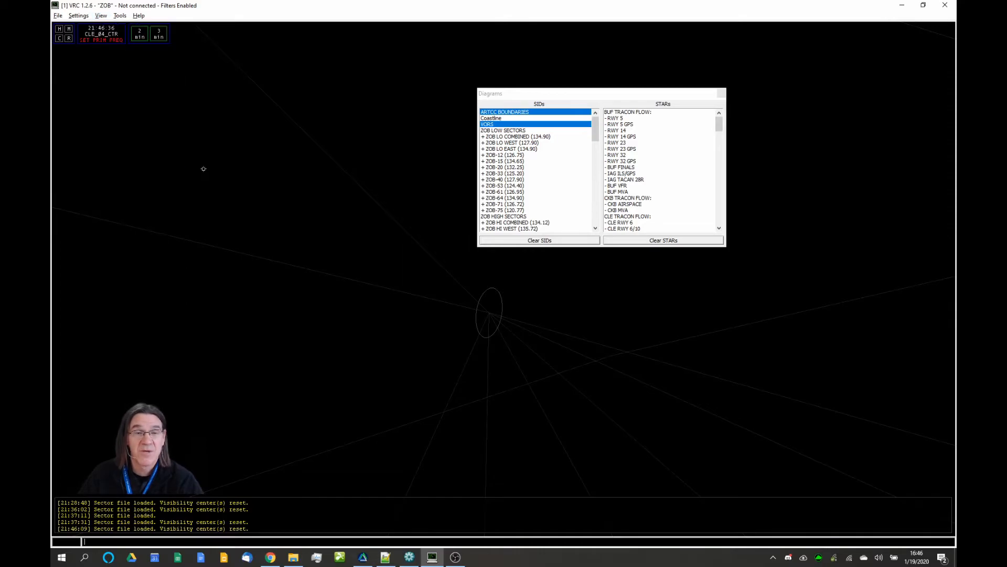
{"action": "left_click", "coordinate": [719, 98]}
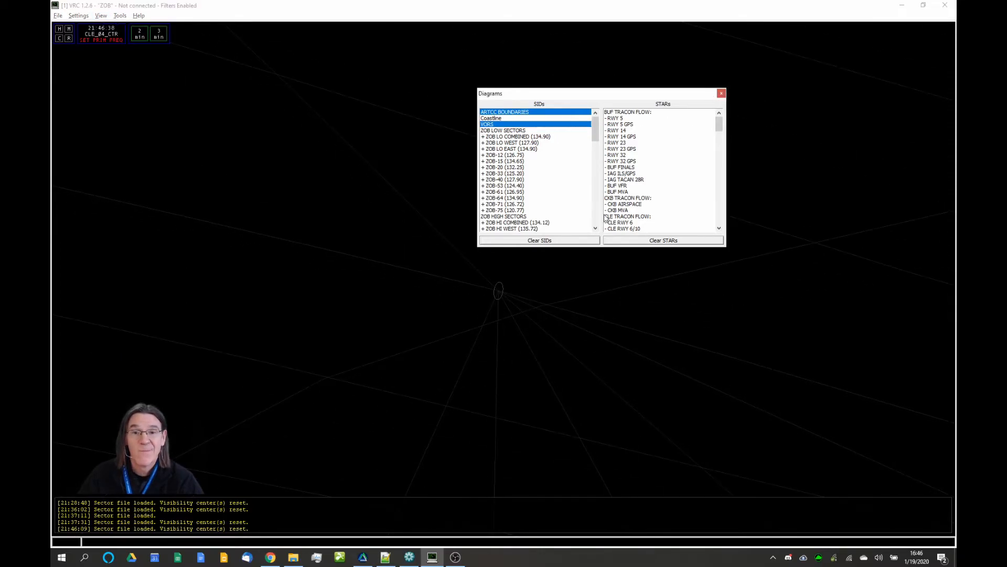
{"action": "left_click", "coordinate": [721, 93]}
Examine how large the DJB ellipse looks at different zoom levels, out to the whole ZOB airspace.
{"action": "scroll", "coordinate": [663, 182], "scroll_direction": "down", "scroll_amount": 3}
{"action": "scroll", "coordinate": [532, 316], "scroll_direction": "up", "scroll_amount": 6}
{"action": "scroll", "coordinate": [532, 316], "scroll_direction": "down", "scroll_amount": 2}
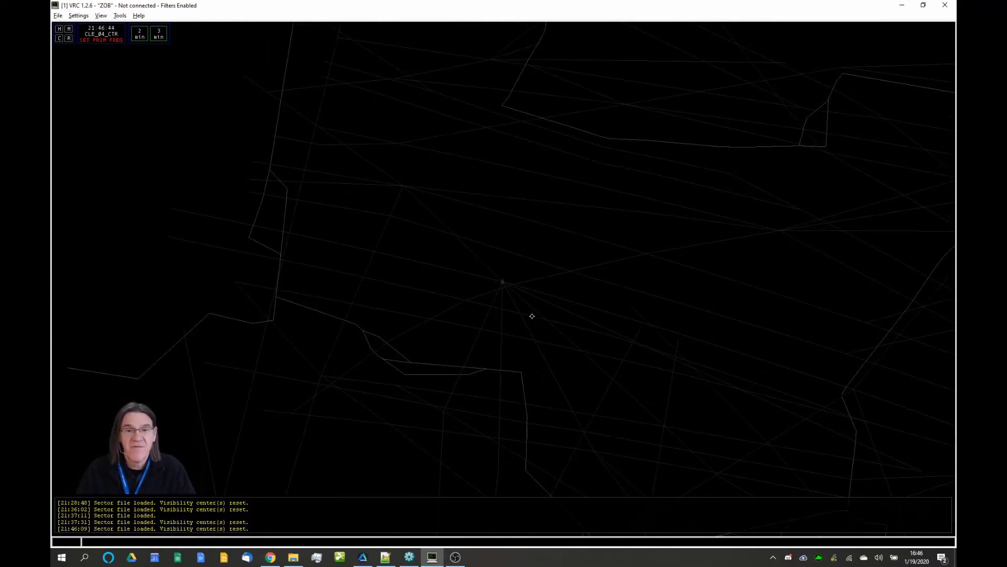
{"action": "scroll", "coordinate": [649, 249], "scroll_direction": "down", "scroll_amount": 2}
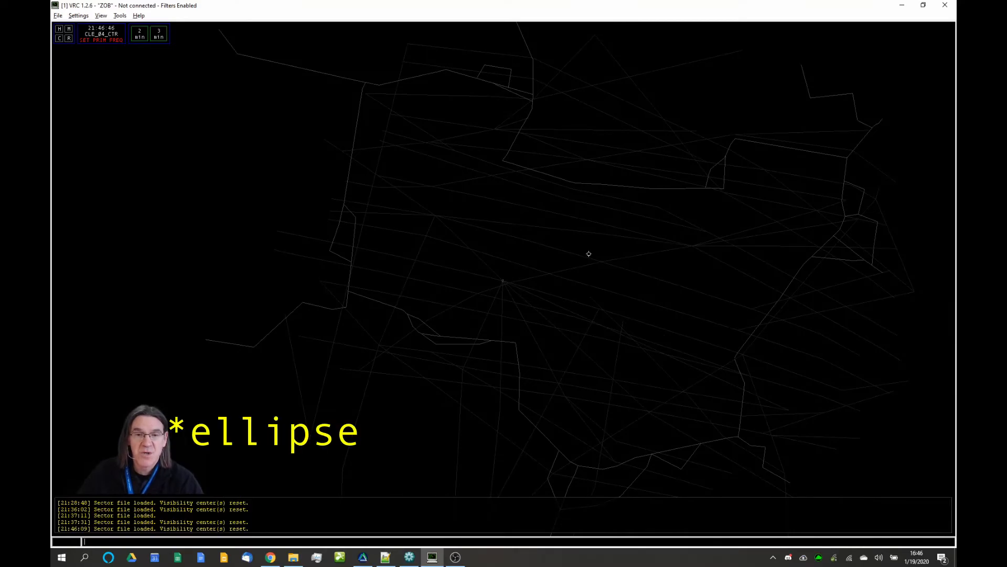
{"action": "scroll", "coordinate": [571, 295], "scroll_direction": "up", "scroll_amount": 1}
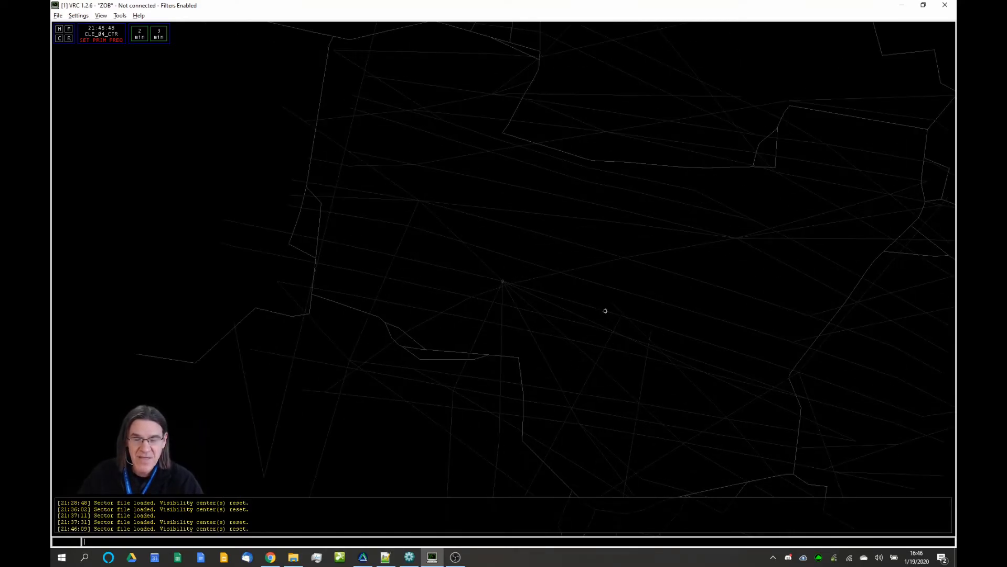
{"action": "scroll", "coordinate": [627, 293], "scroll_direction": "down", "scroll_amount": 3}
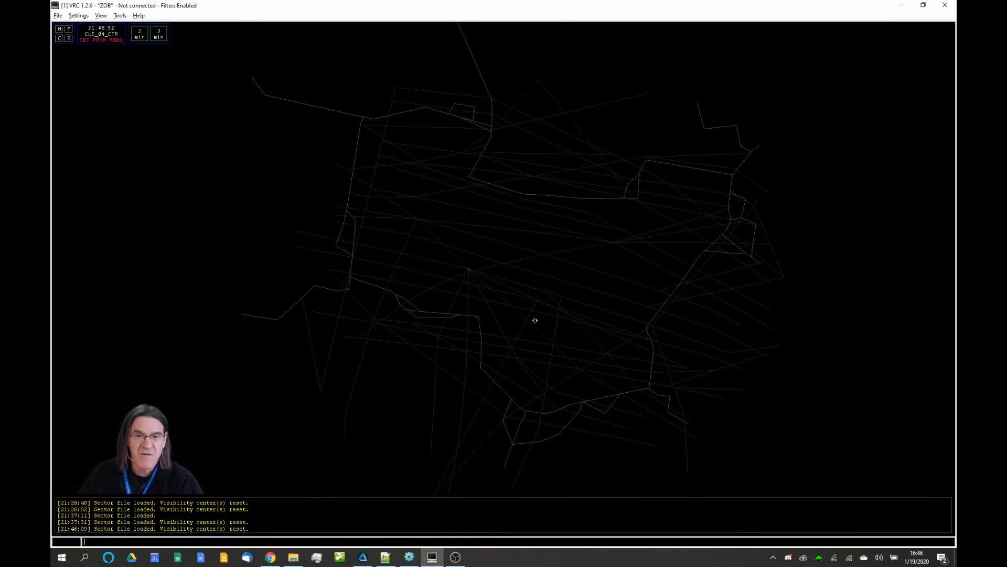
Turn on the built-in VOR symbols and compare them with the DJB ellipse, both zoomed out and in close view.
{"action": "scroll", "coordinate": [510, 324], "scroll_direction": "up", "scroll_amount": 2}
{"action": "left_click_drag", "start_coordinate": [542, 329], "coordinate": [544, 330]}
{"action": "scroll", "coordinate": [544, 330], "scroll_direction": "up", "scroll_amount": 3}
{"action": "scroll", "coordinate": [591, 342], "scroll_direction": "up", "scroll_amount": 4}
{"action": "scroll", "coordinate": [569, 307], "scroll_direction": "up", "scroll_amount": 3}
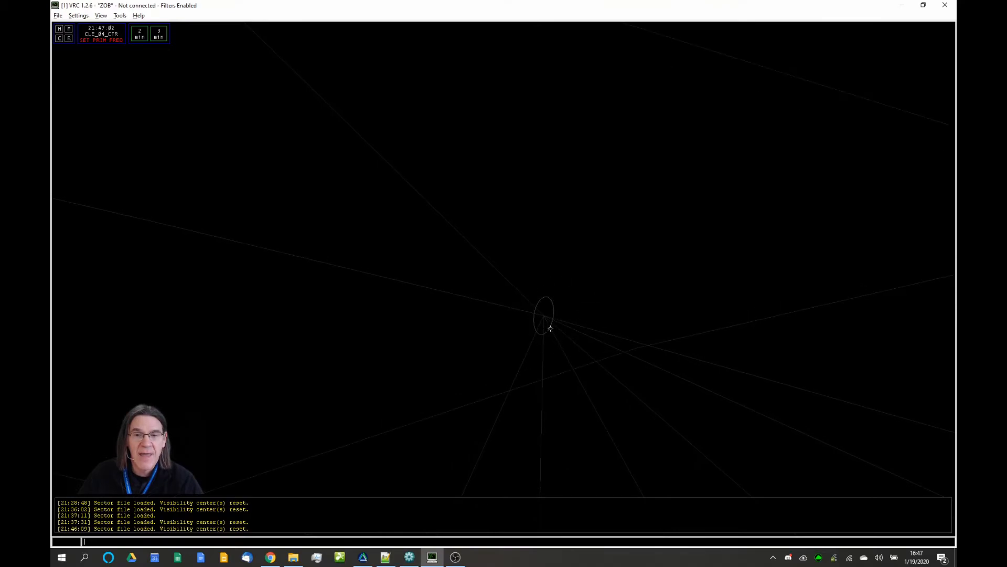
{"action": "left_click", "coordinate": [76, 17]}
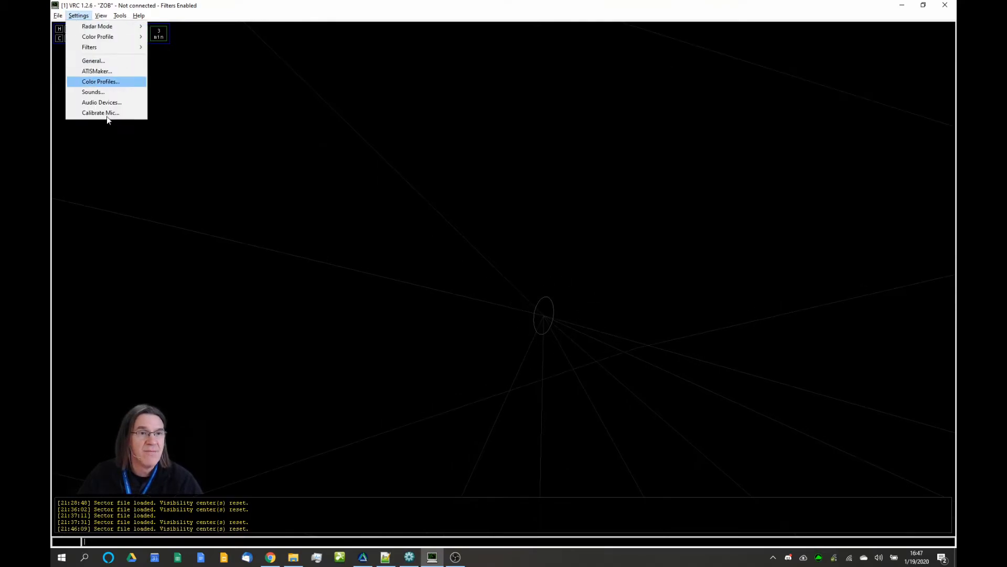
{"action": "mouse_move", "coordinate": [101, 16]}
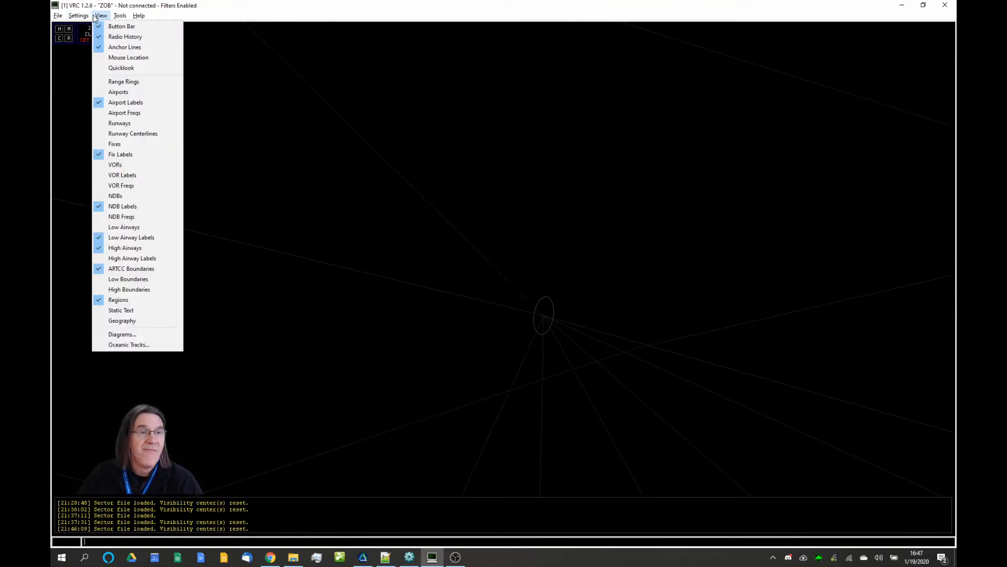
{"action": "left_click", "coordinate": [121, 164]}
{"action": "scroll", "coordinate": [558, 252], "scroll_direction": "down", "scroll_amount": 5}
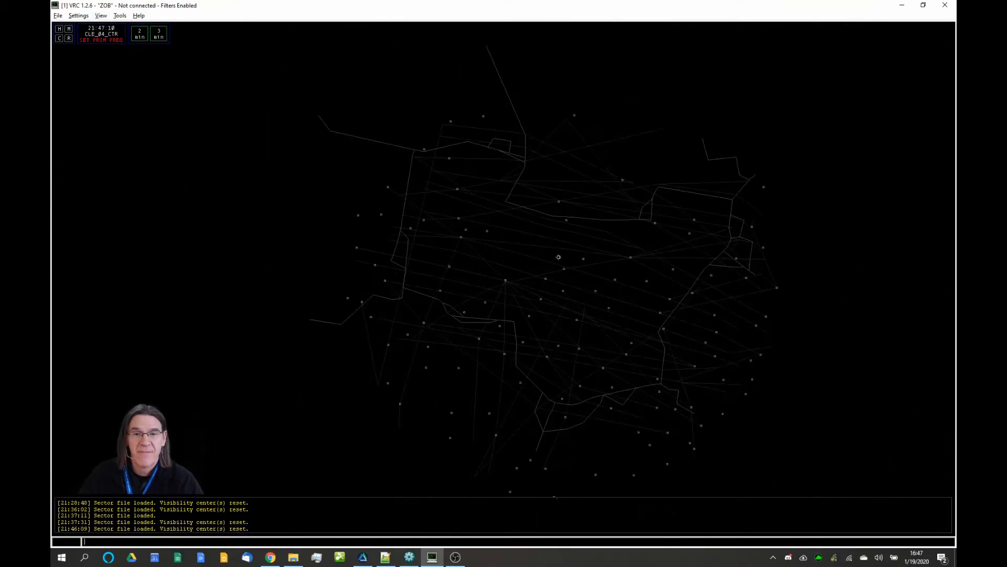
{"action": "scroll", "coordinate": [558, 256], "scroll_direction": "up", "scroll_amount": 4}
{"action": "scroll", "coordinate": [572, 299], "scroll_direction": "up", "scroll_amount": 4}
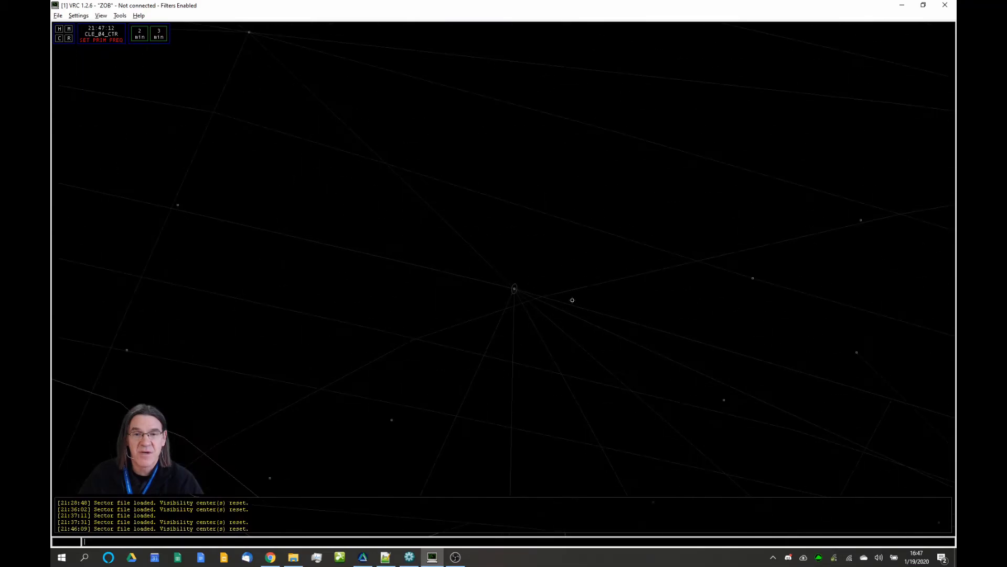
Turn off the built-in VOR symbols and check the DJB ellipse alone, from the whole ZOB airspace down to close view.
{"action": "left_click", "coordinate": [79, 19]}
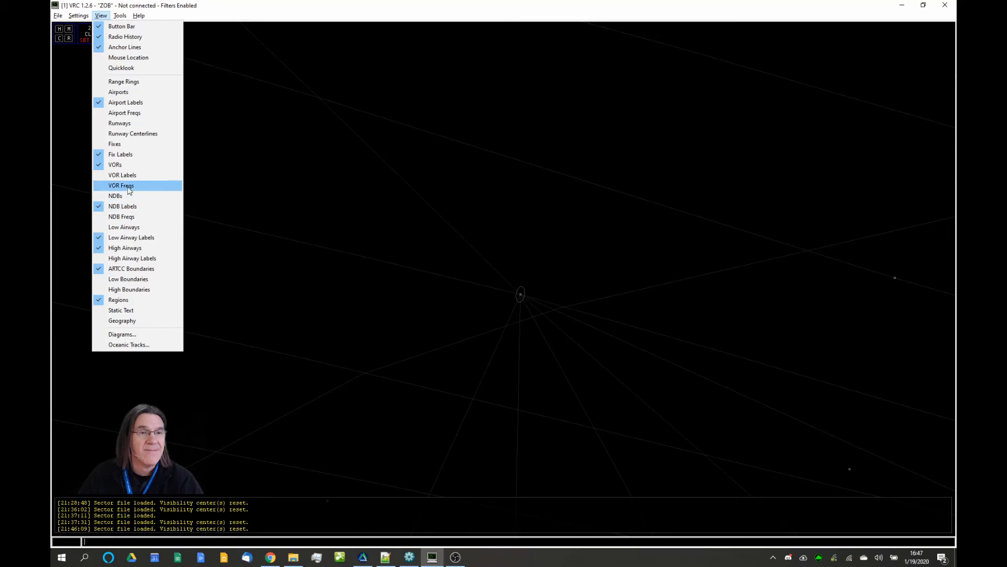
{"action": "left_click", "coordinate": [125, 164]}
{"action": "scroll", "coordinate": [561, 307], "scroll_direction": "down", "scroll_amount": 5}
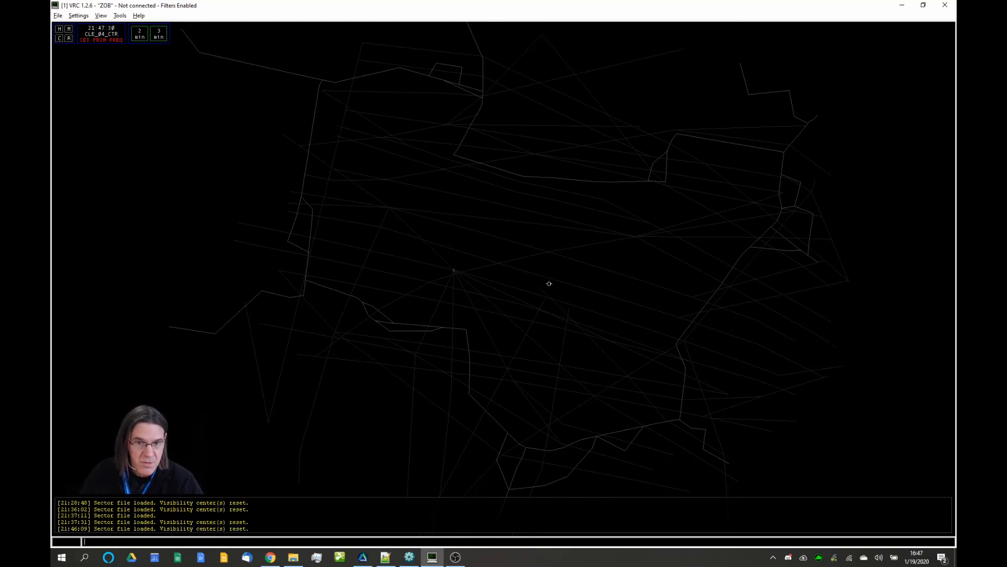
{"action": "scroll", "coordinate": [547, 283], "scroll_direction": "up", "scroll_amount": 6}
{"action": "scroll", "coordinate": [553, 342], "scroll_direction": "up", "scroll_amount": 4}
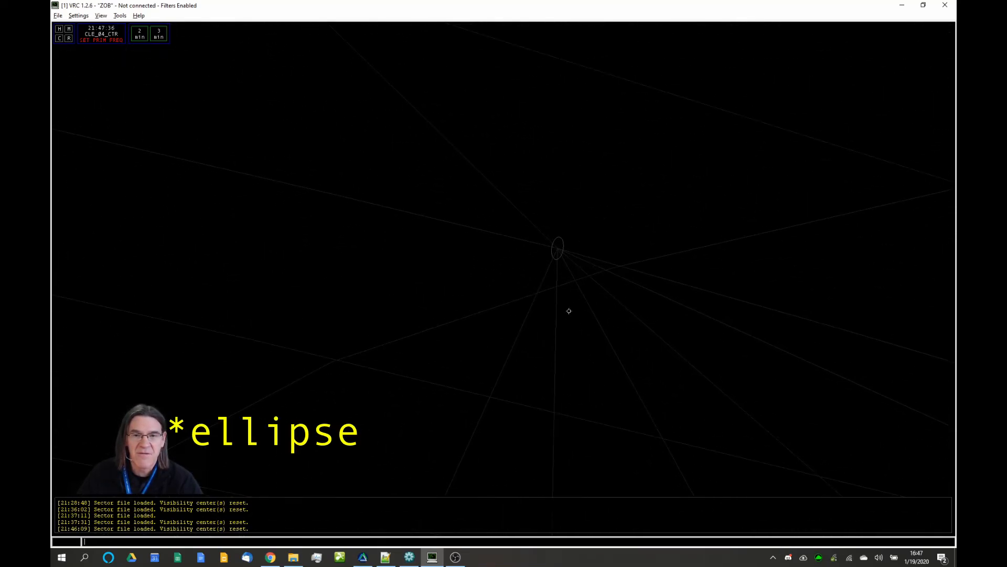
{"action": "scroll", "coordinate": [565, 313], "scroll_direction": "up", "scroll_amount": 3}
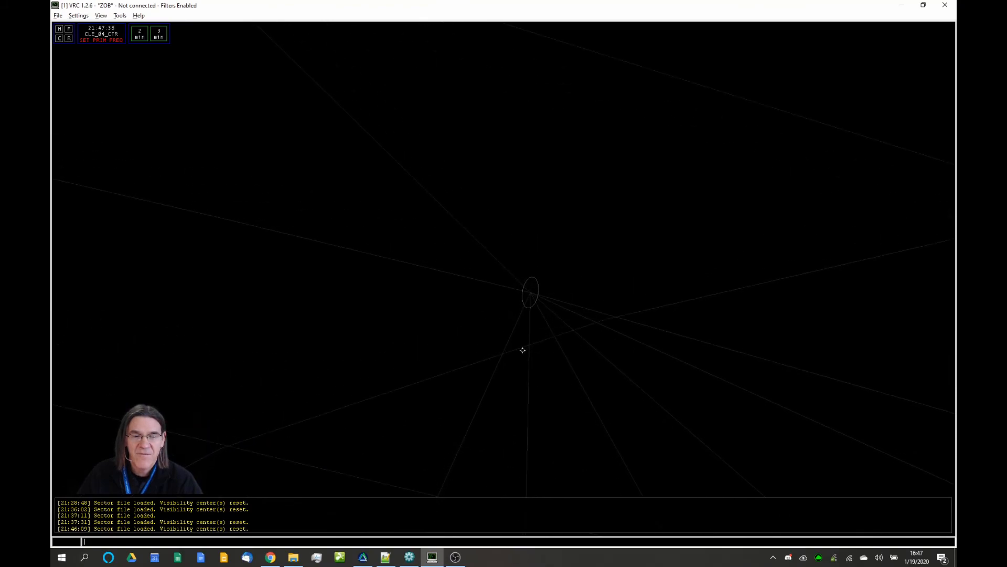